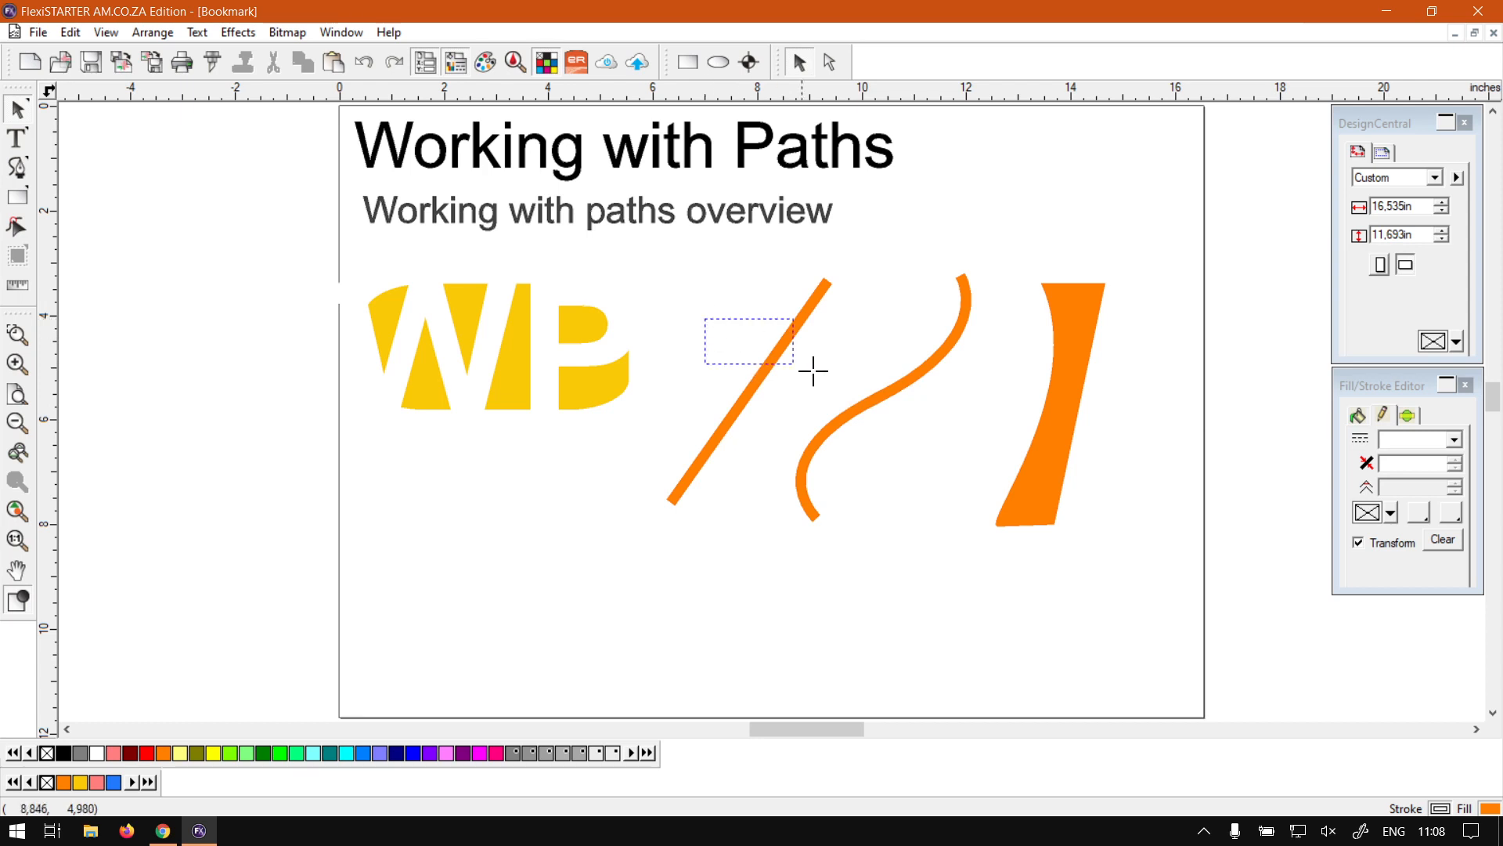
# - Select the straight orange line, inspect its two endpoints with the Select Point tool, and clear the selection
pyautogui.click(1126, 639)
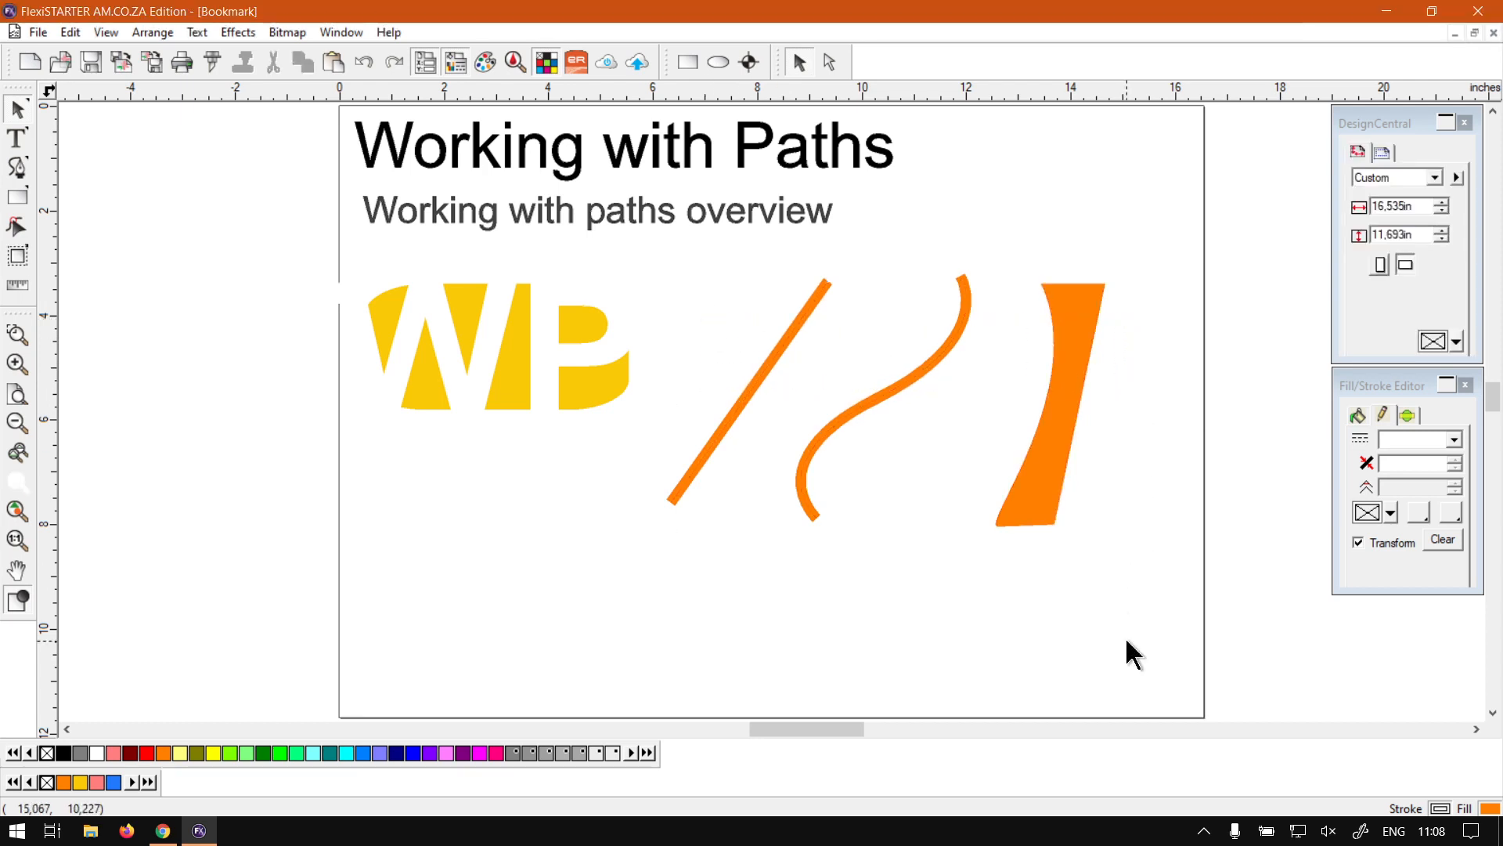
pyautogui.click(780, 343)
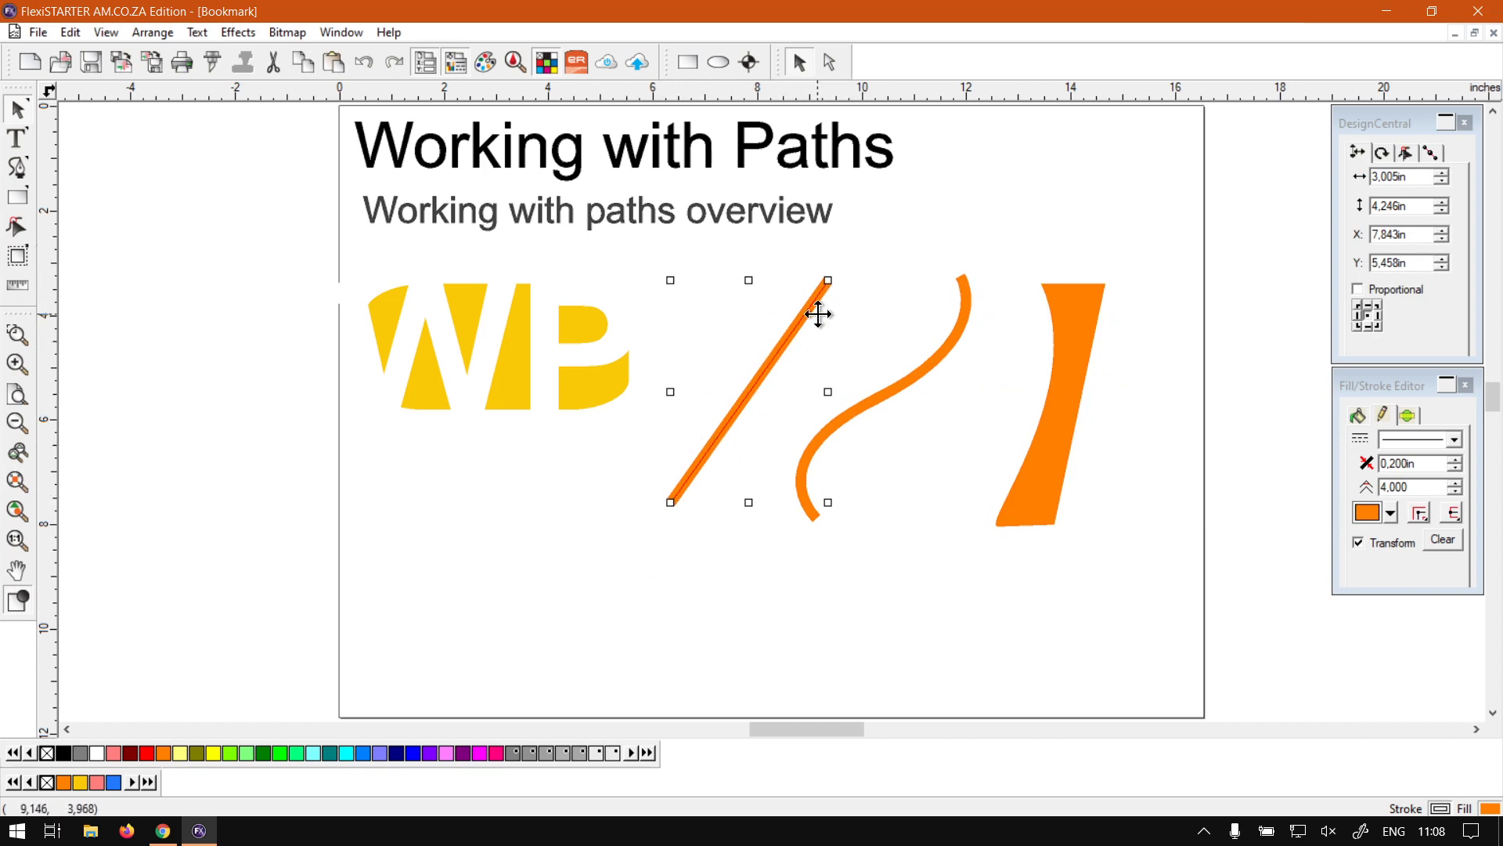
pyautogui.click(17, 226)
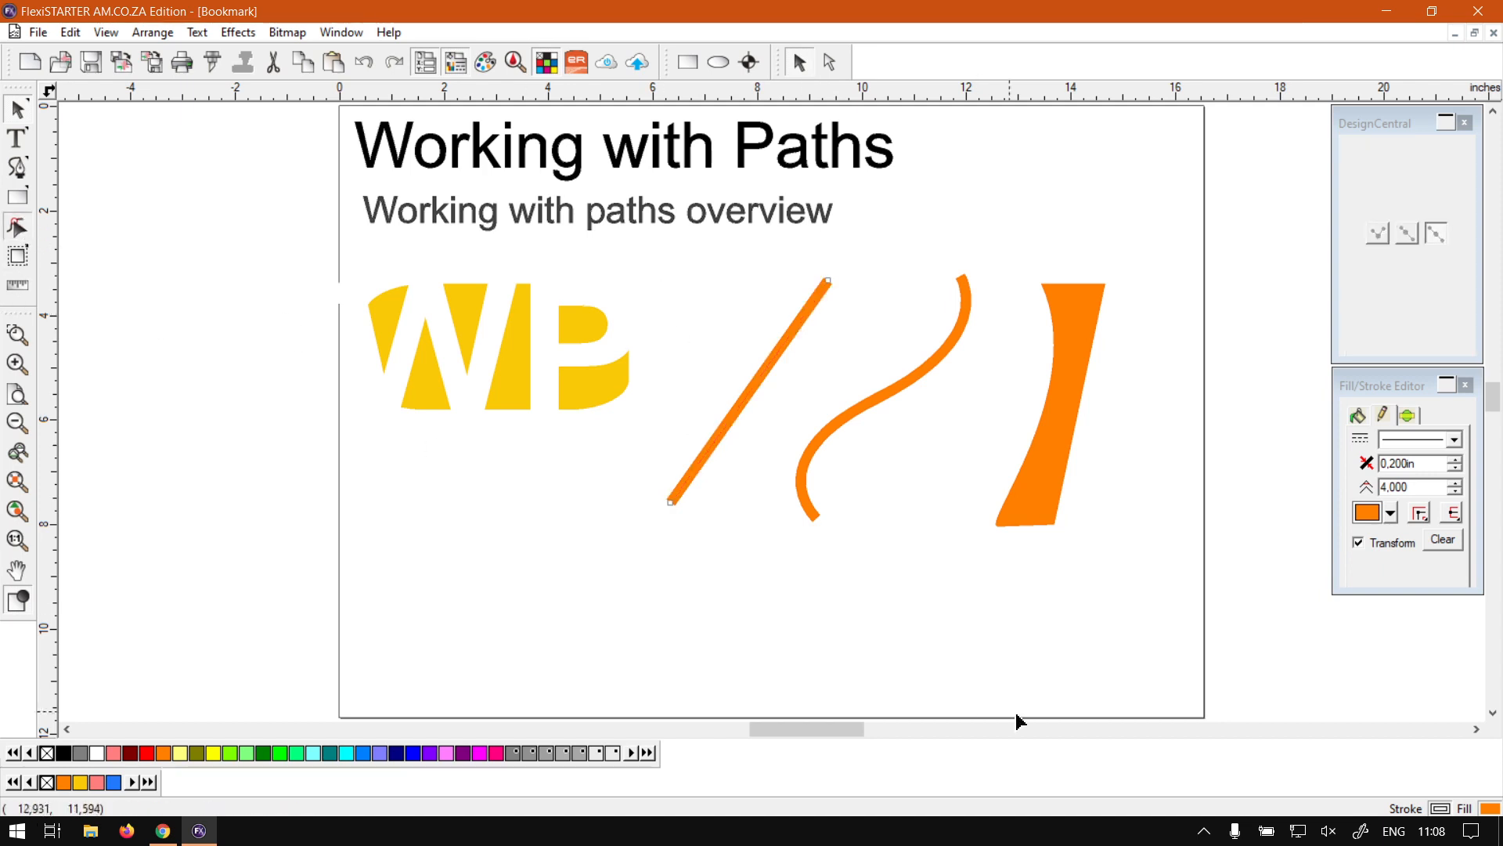
pyautogui.click(670, 502)
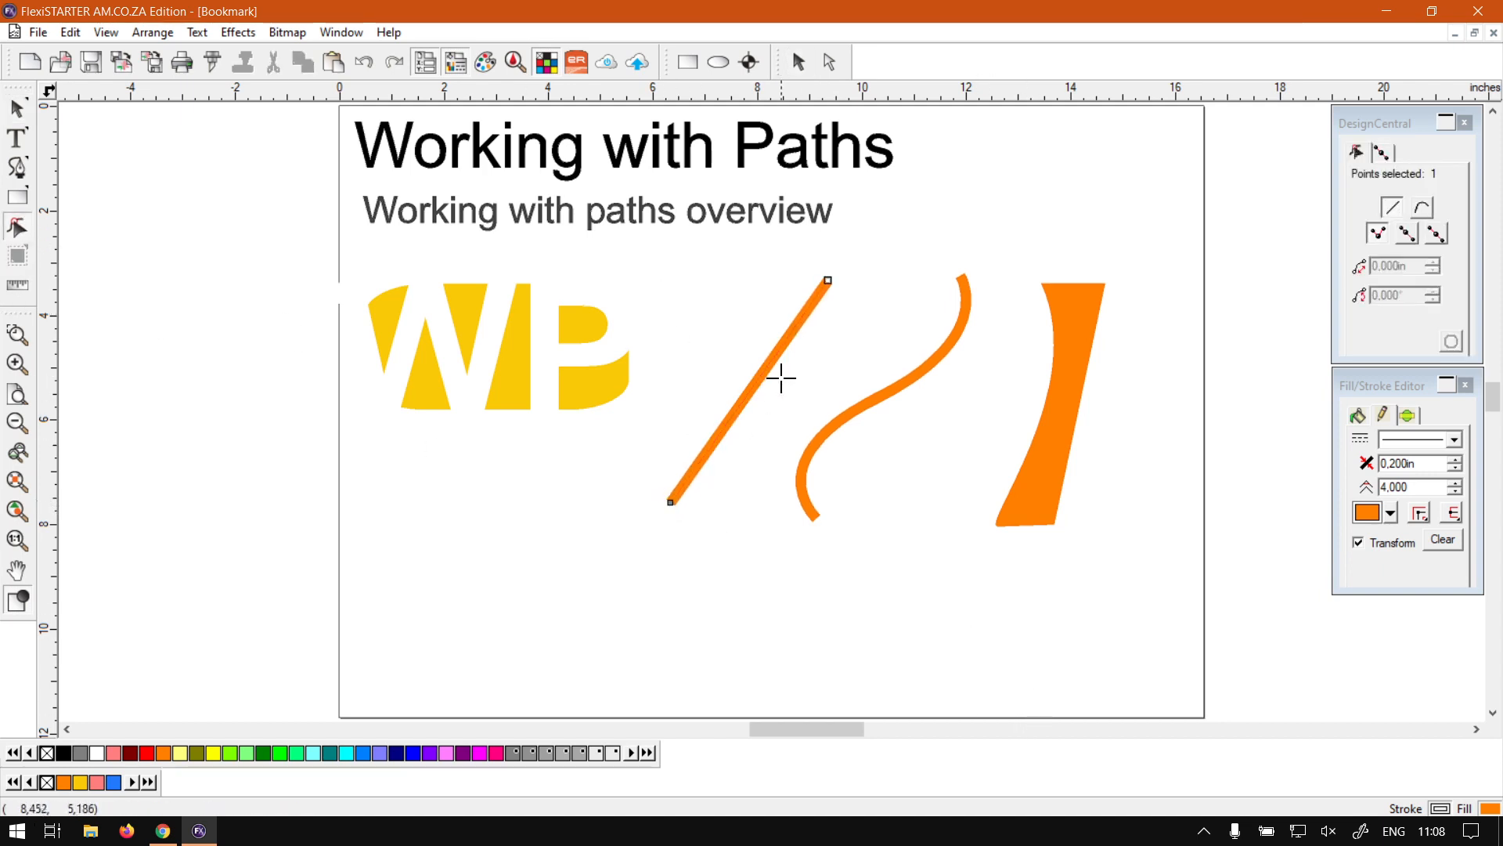
pyautogui.click(827, 286)
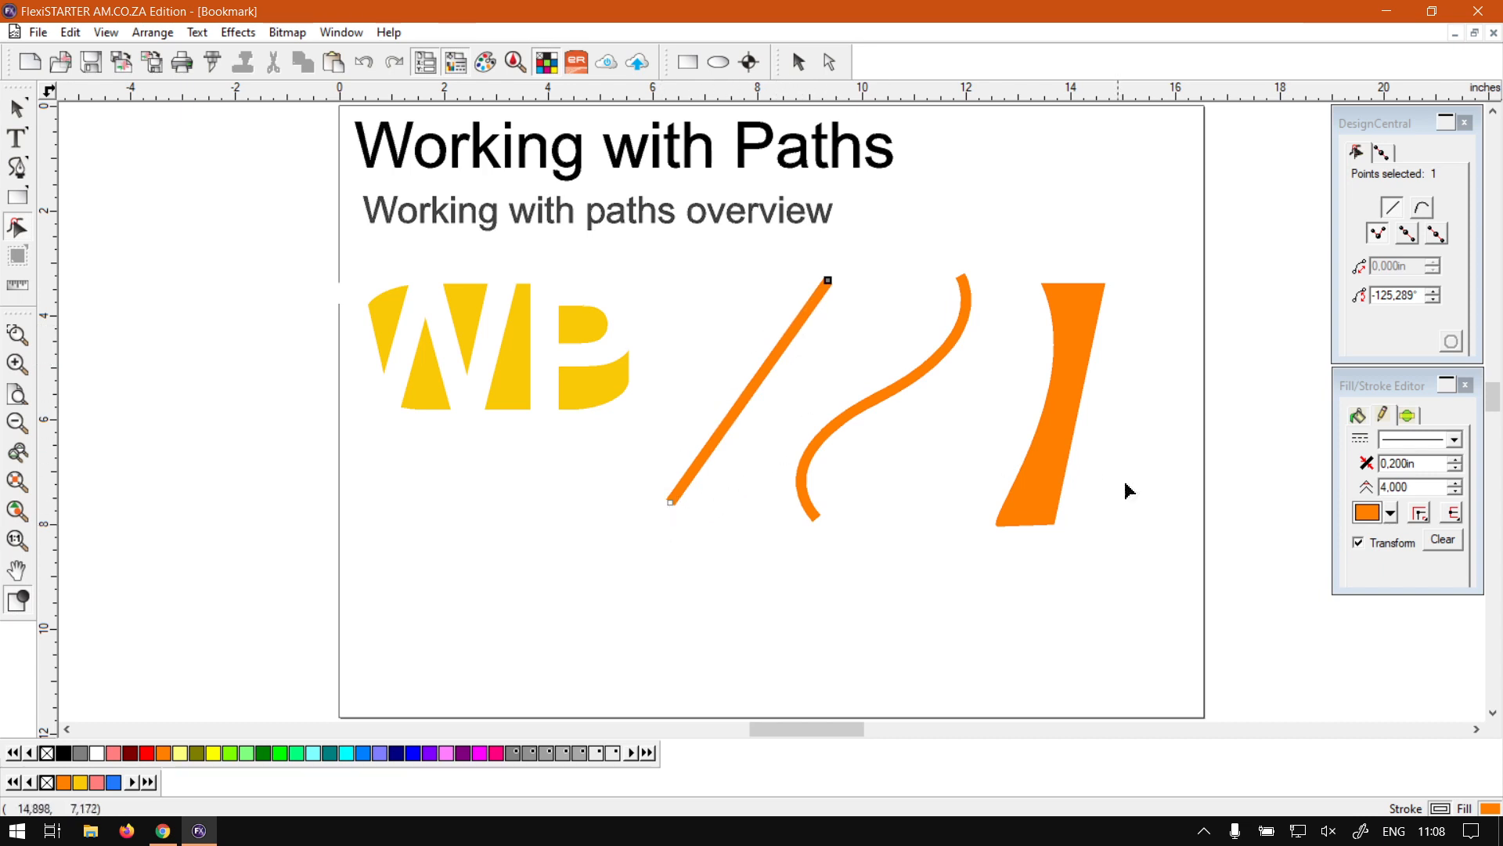
pyautogui.click(20, 99)
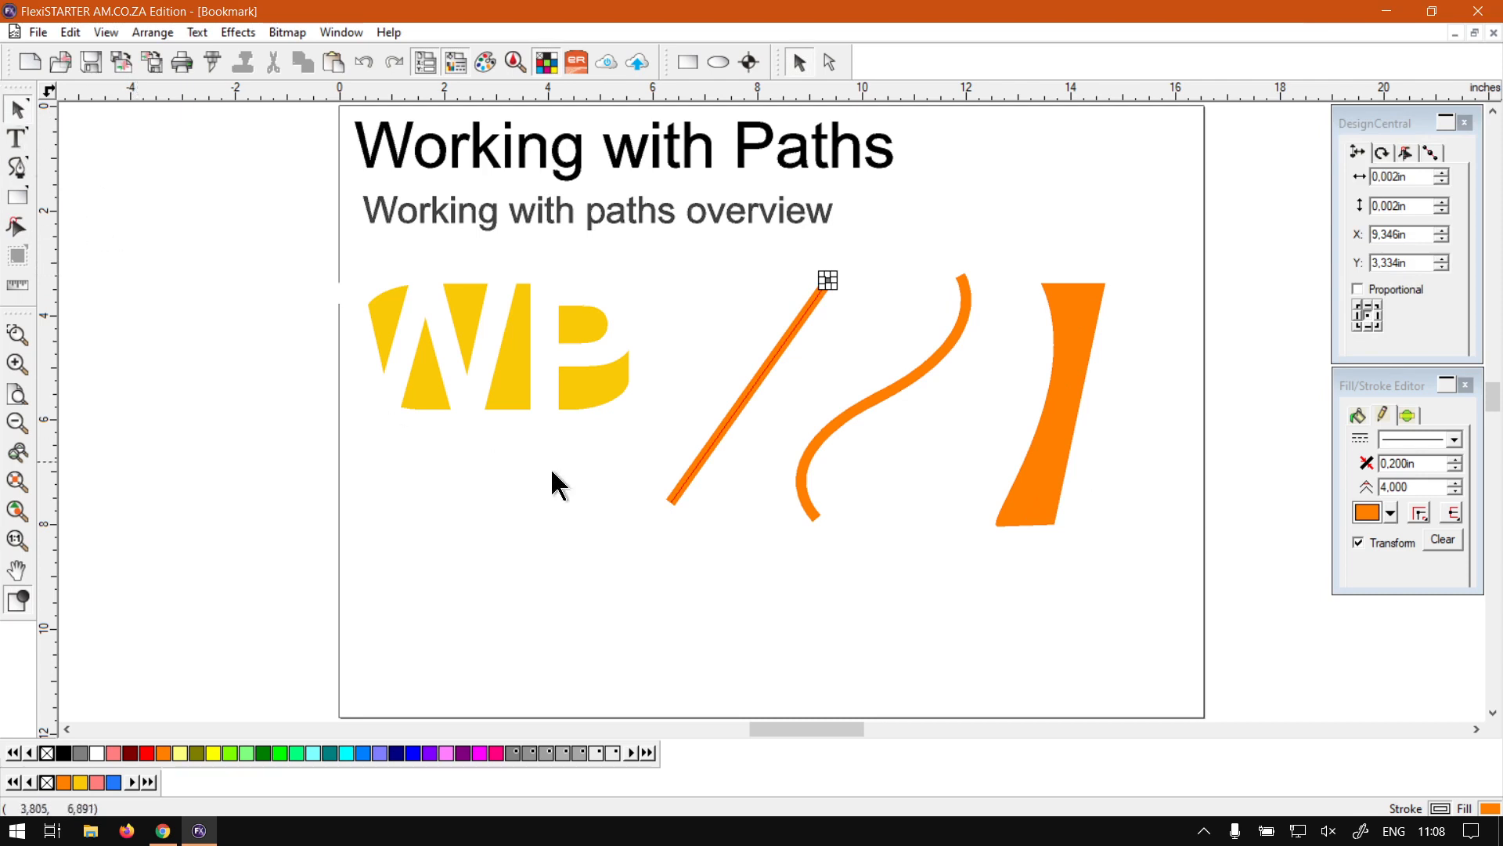
pyautogui.click(725, 617)
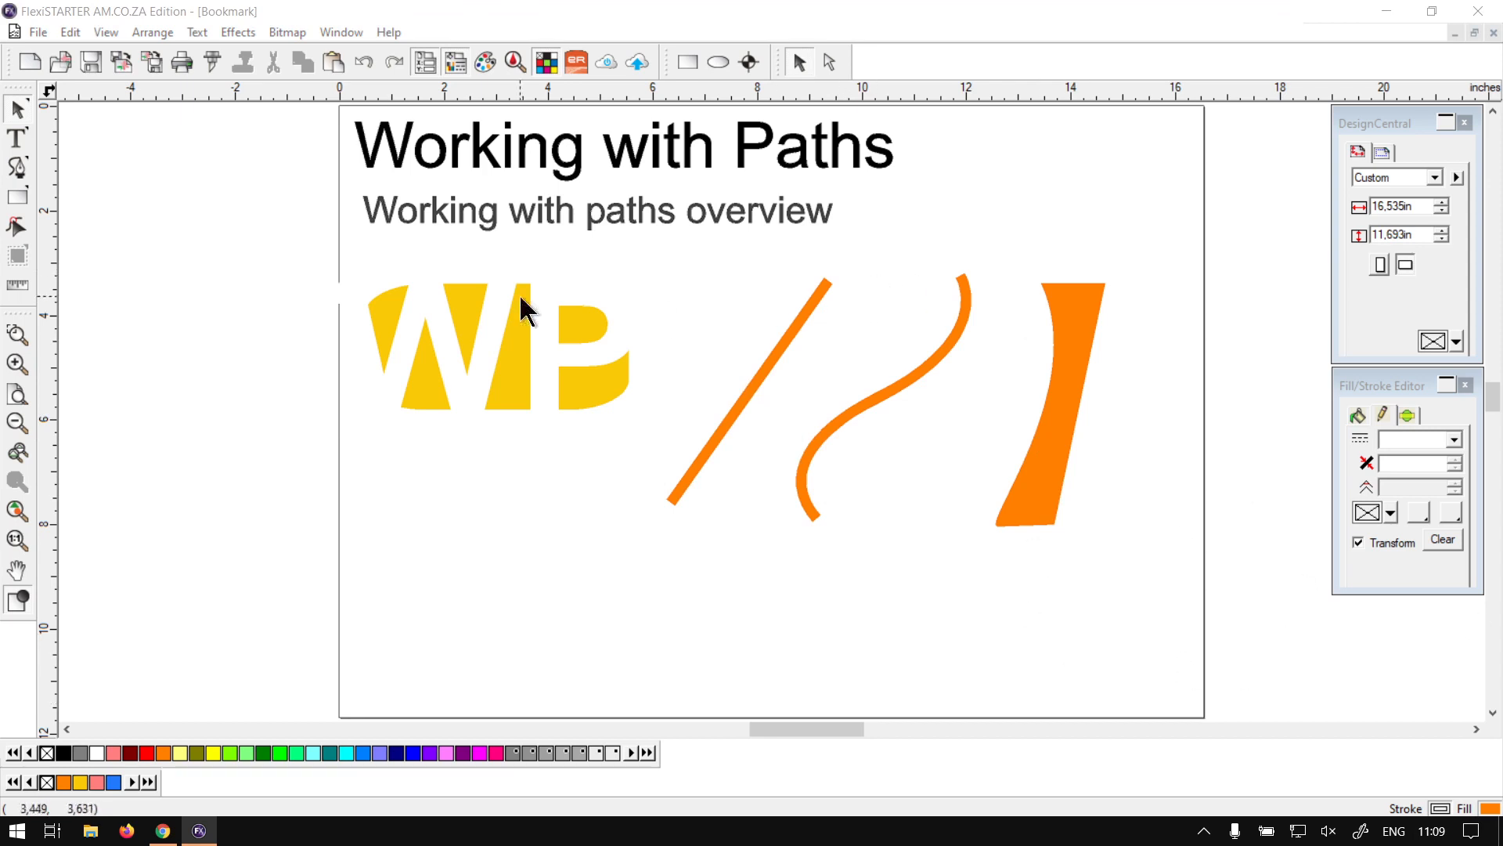
# - Look through the path drawing tools, trying the Freehand Drawing tool before switching to the Bezier path tool
pyautogui.click(347, 11)
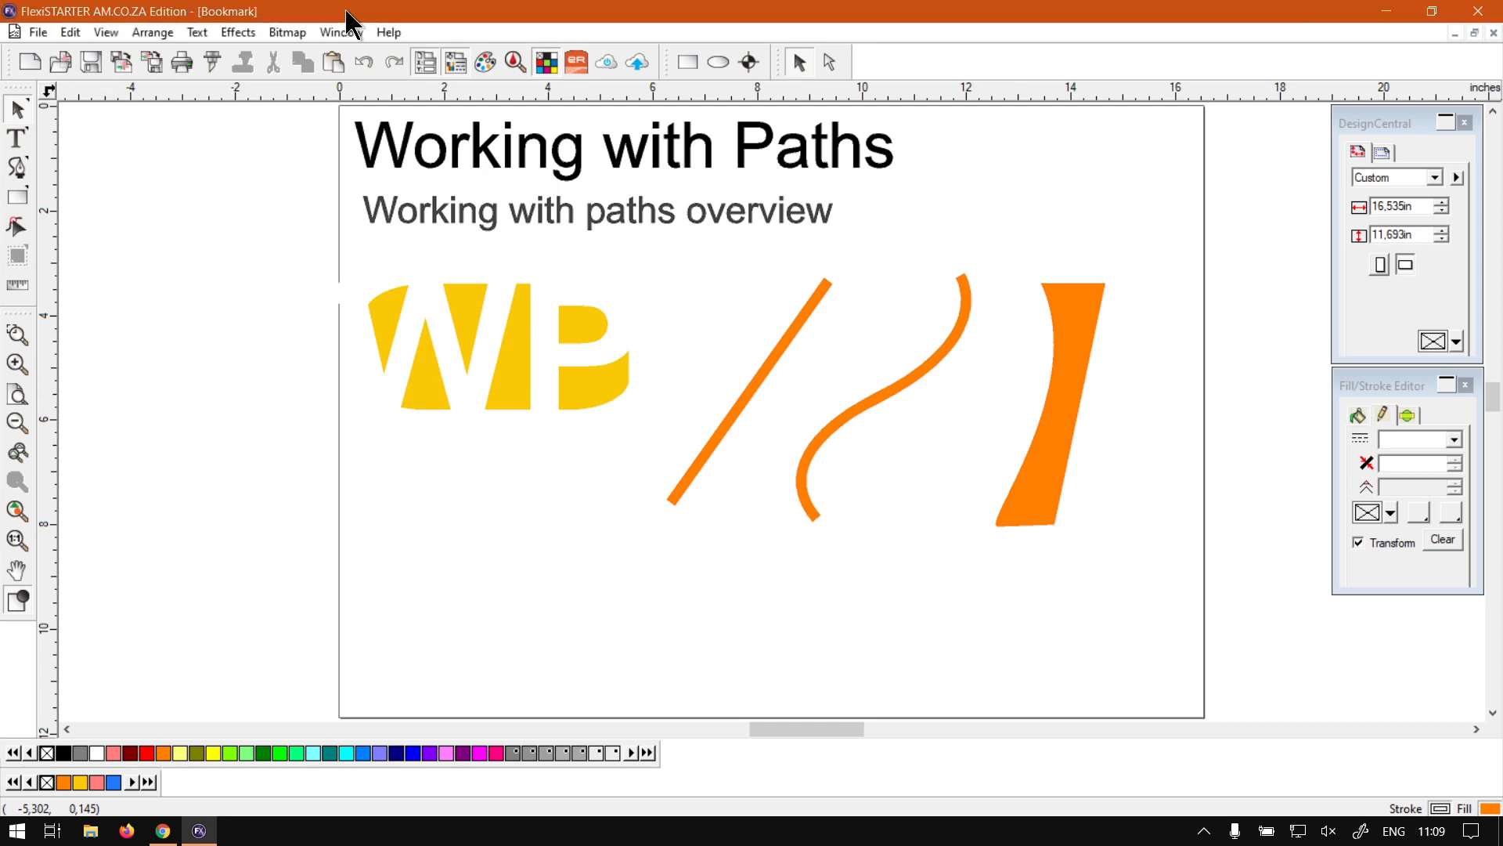
pyautogui.click(28, 161)
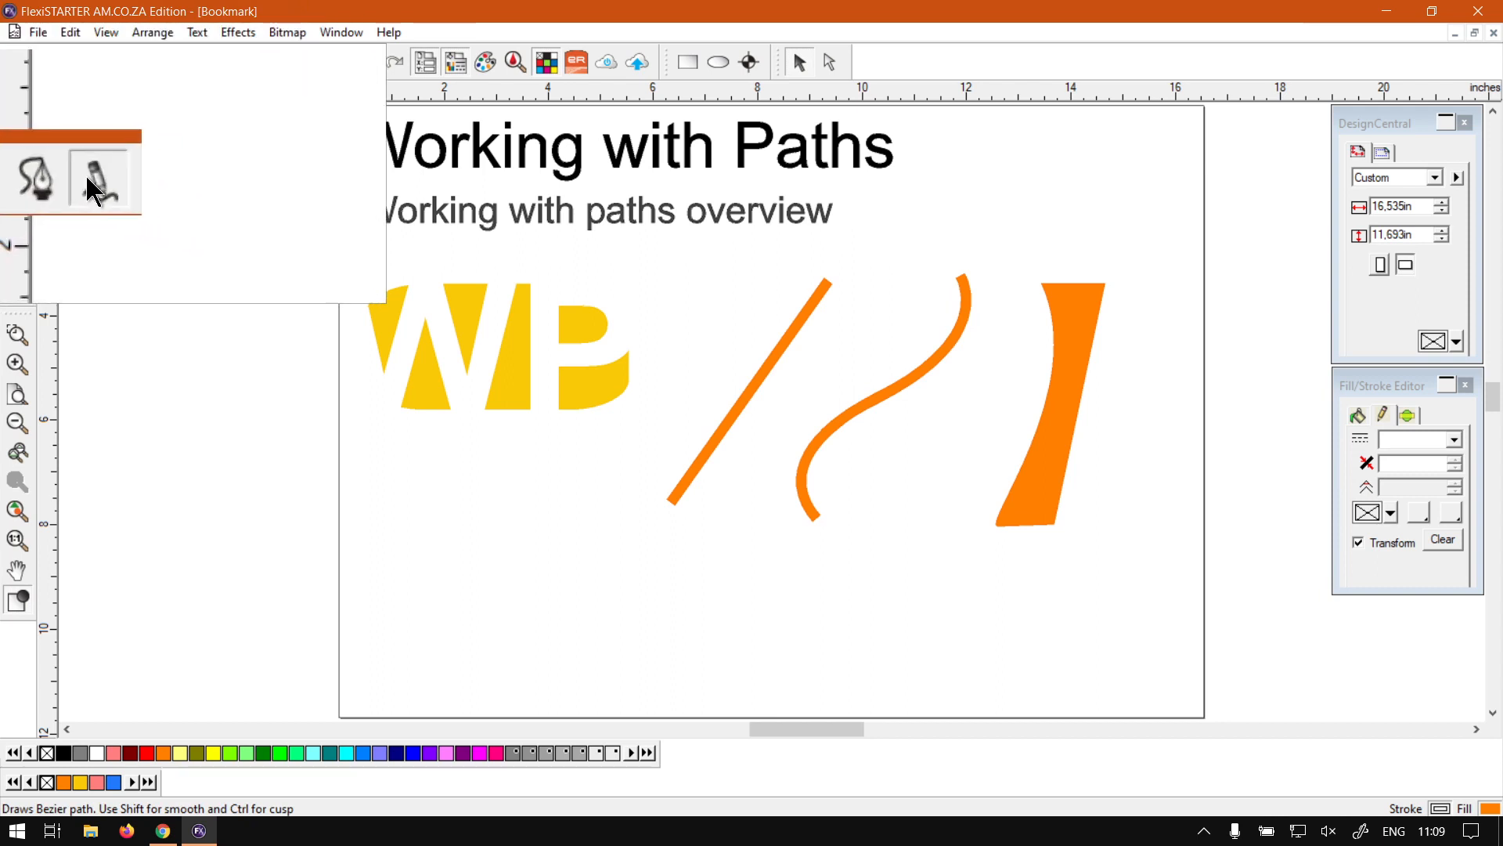
pyautogui.click(86, 174)
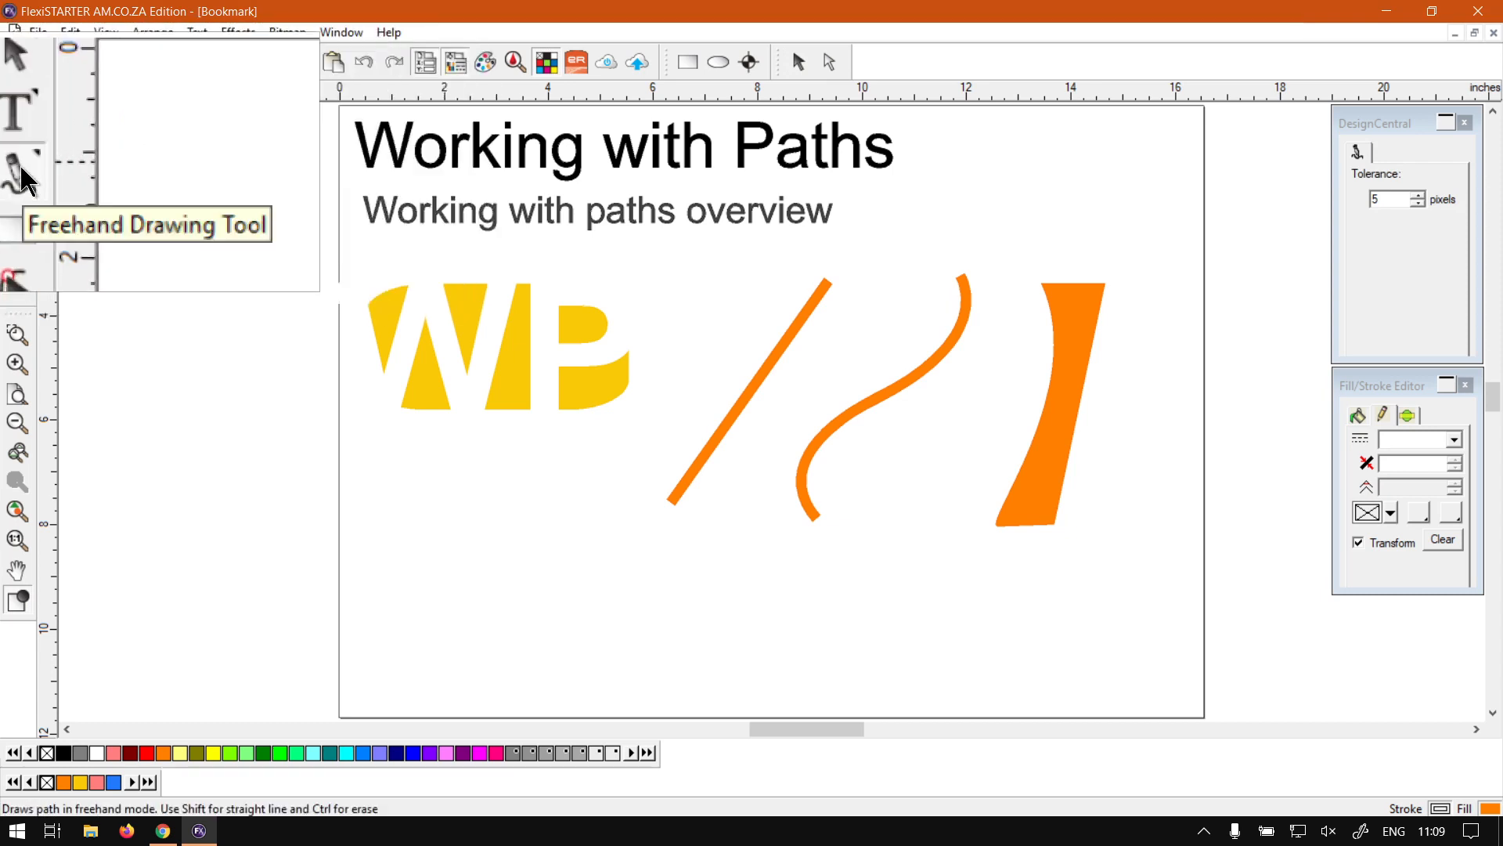
pyautogui.click(28, 157)
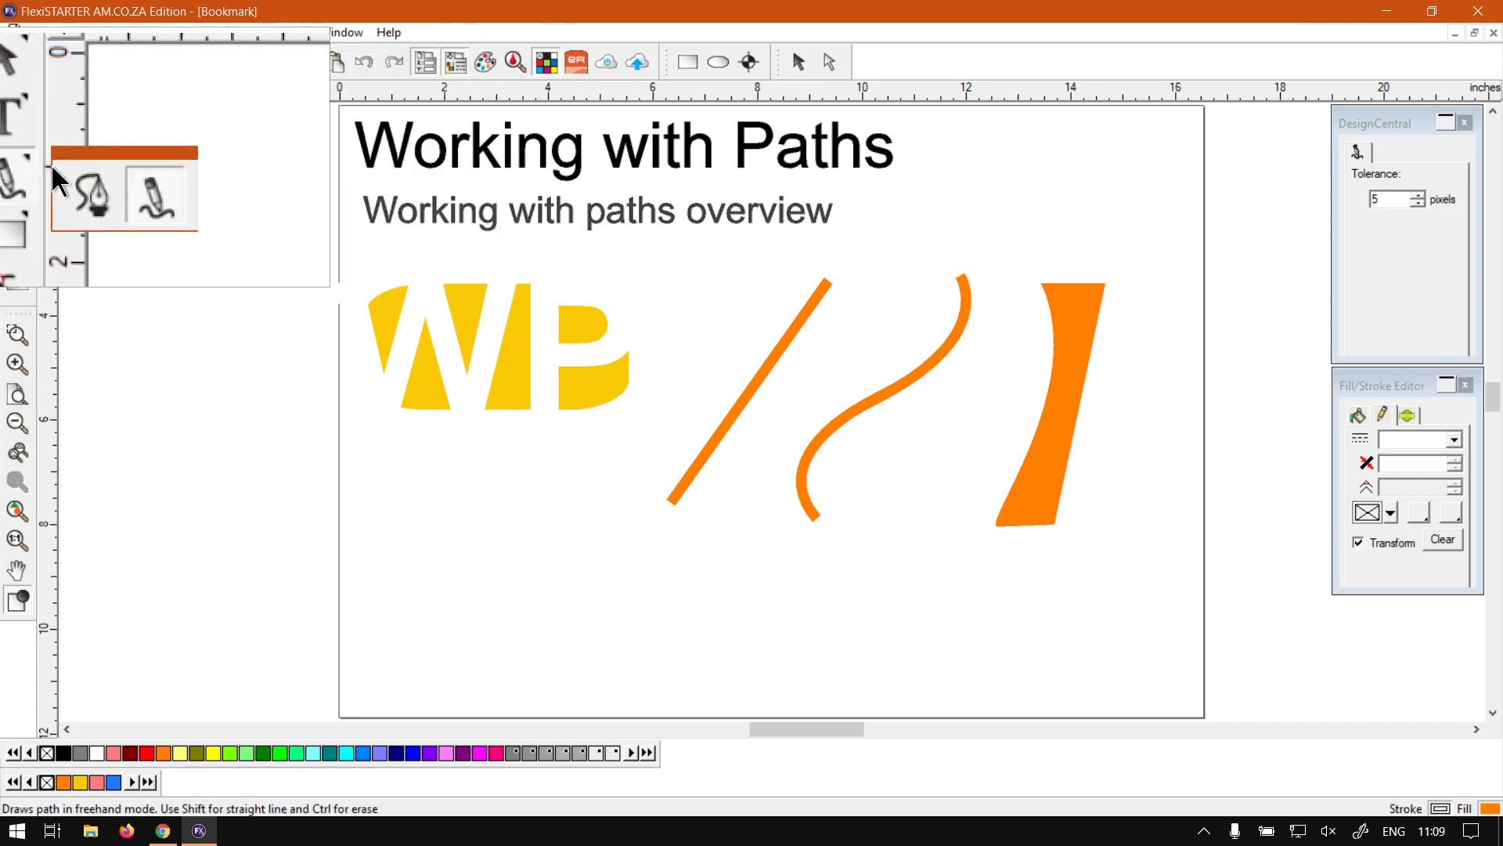
pyautogui.click(92, 196)
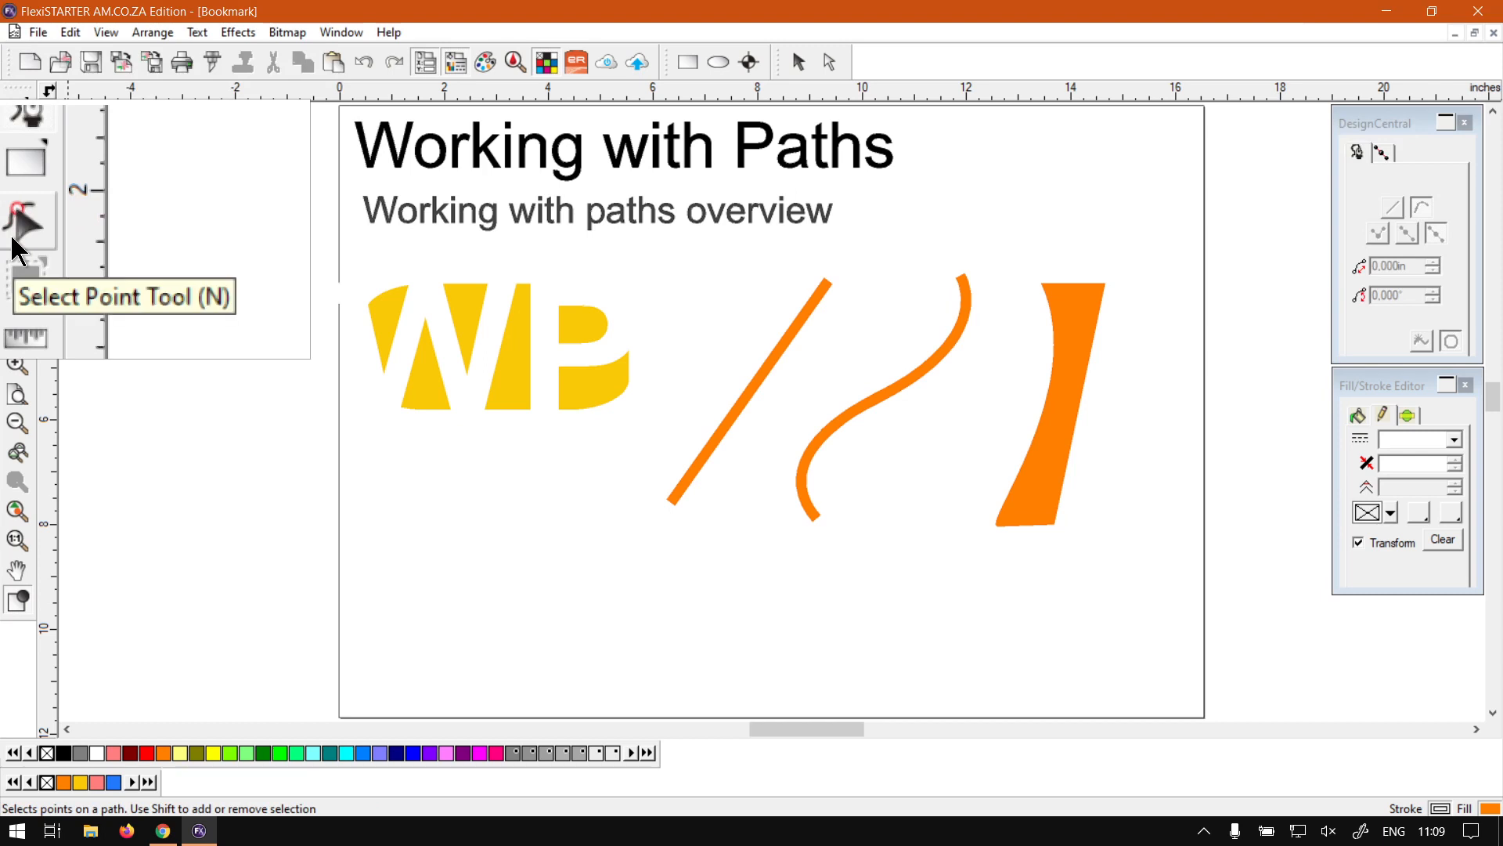
# - Examine the straight line's segment with the Select Point tool and its upper endpoint with the Bezier path tool
pyautogui.click(17, 249)
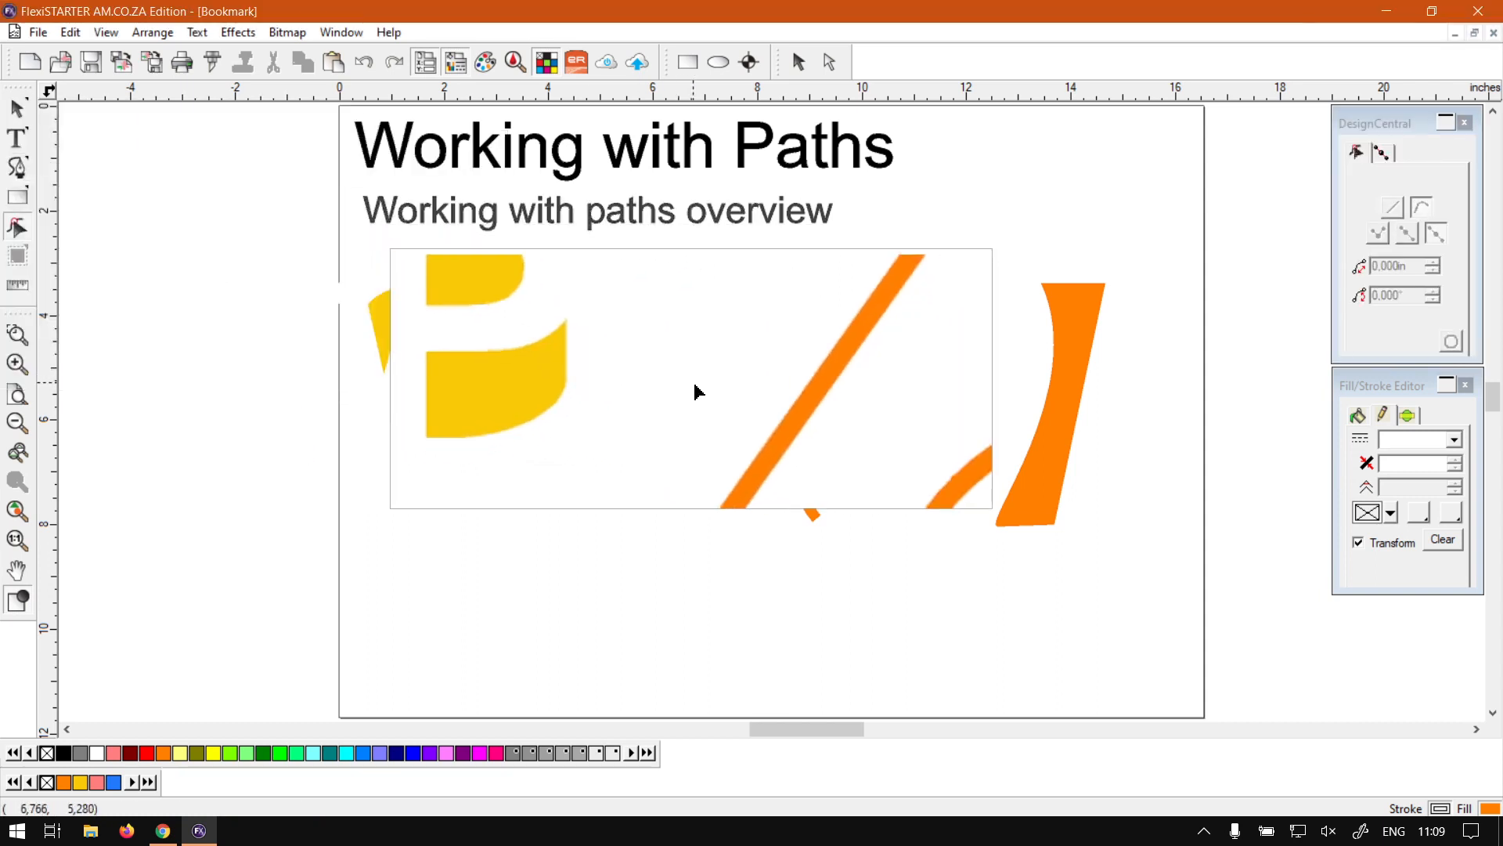
pyautogui.click(773, 359)
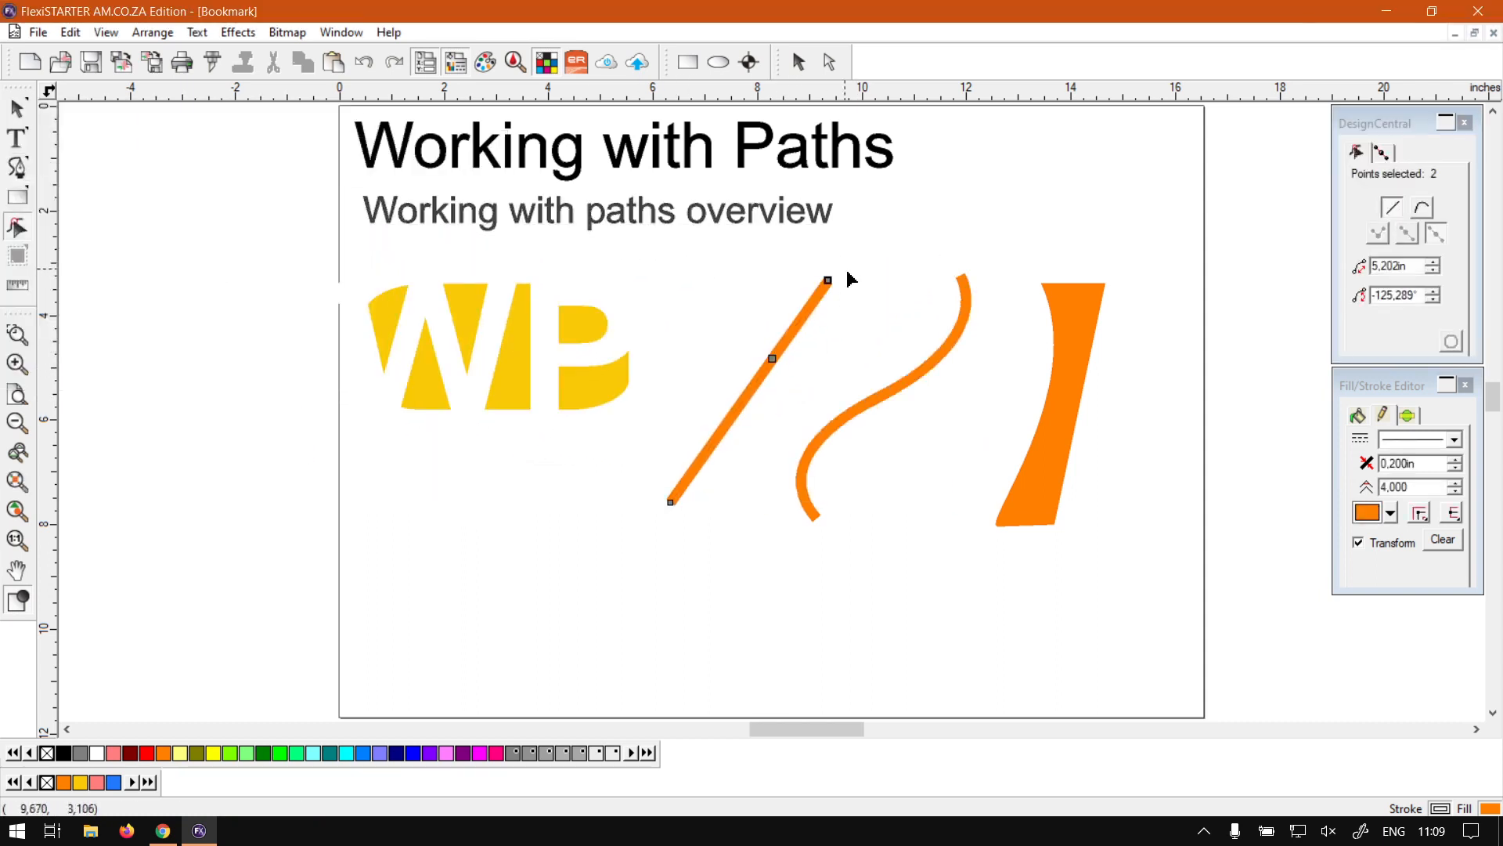
pyautogui.click(731, 415)
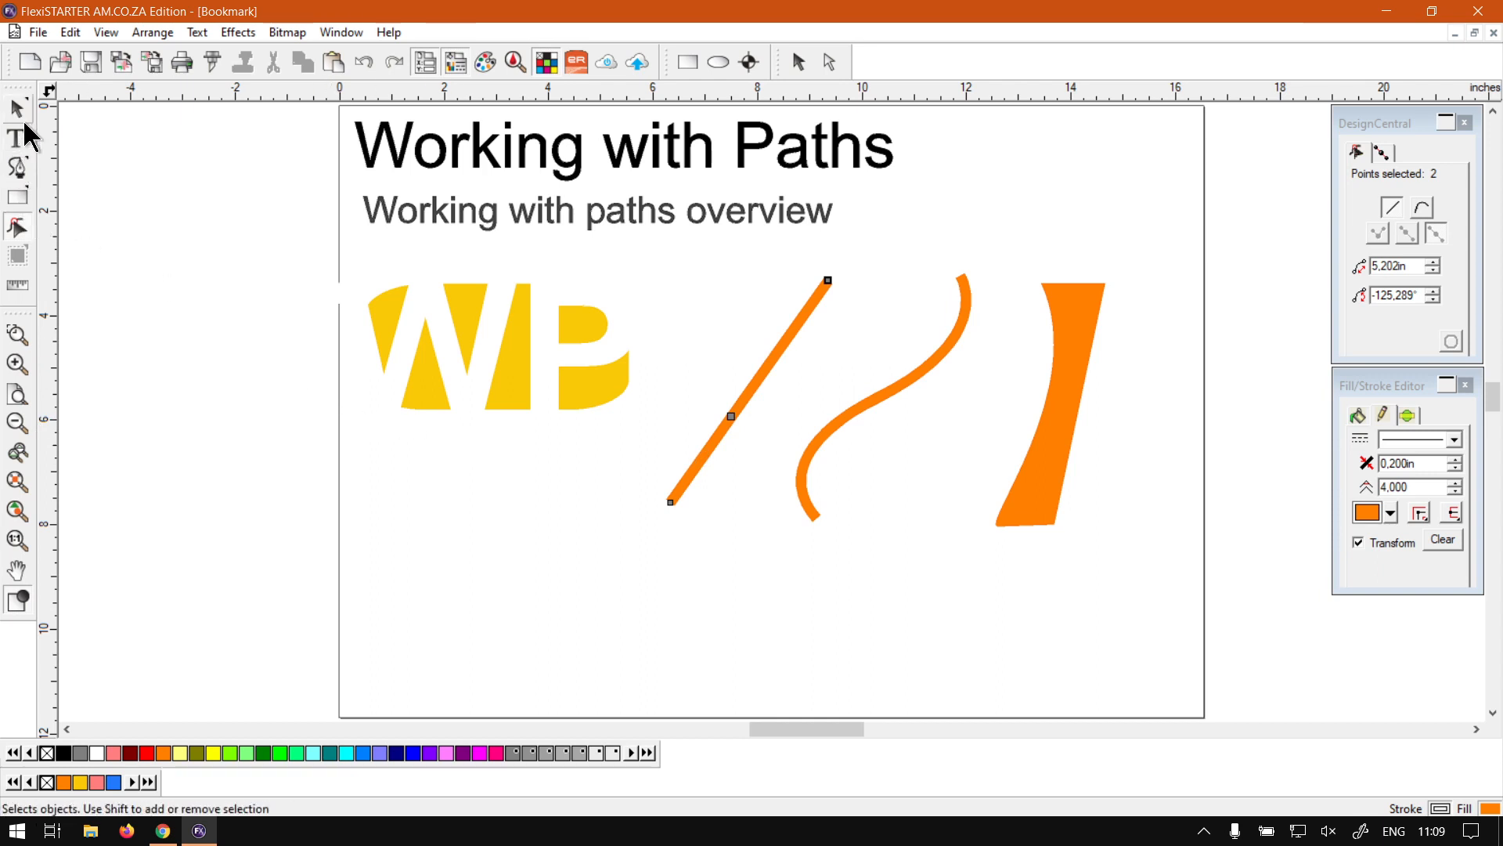
pyautogui.click(18, 167)
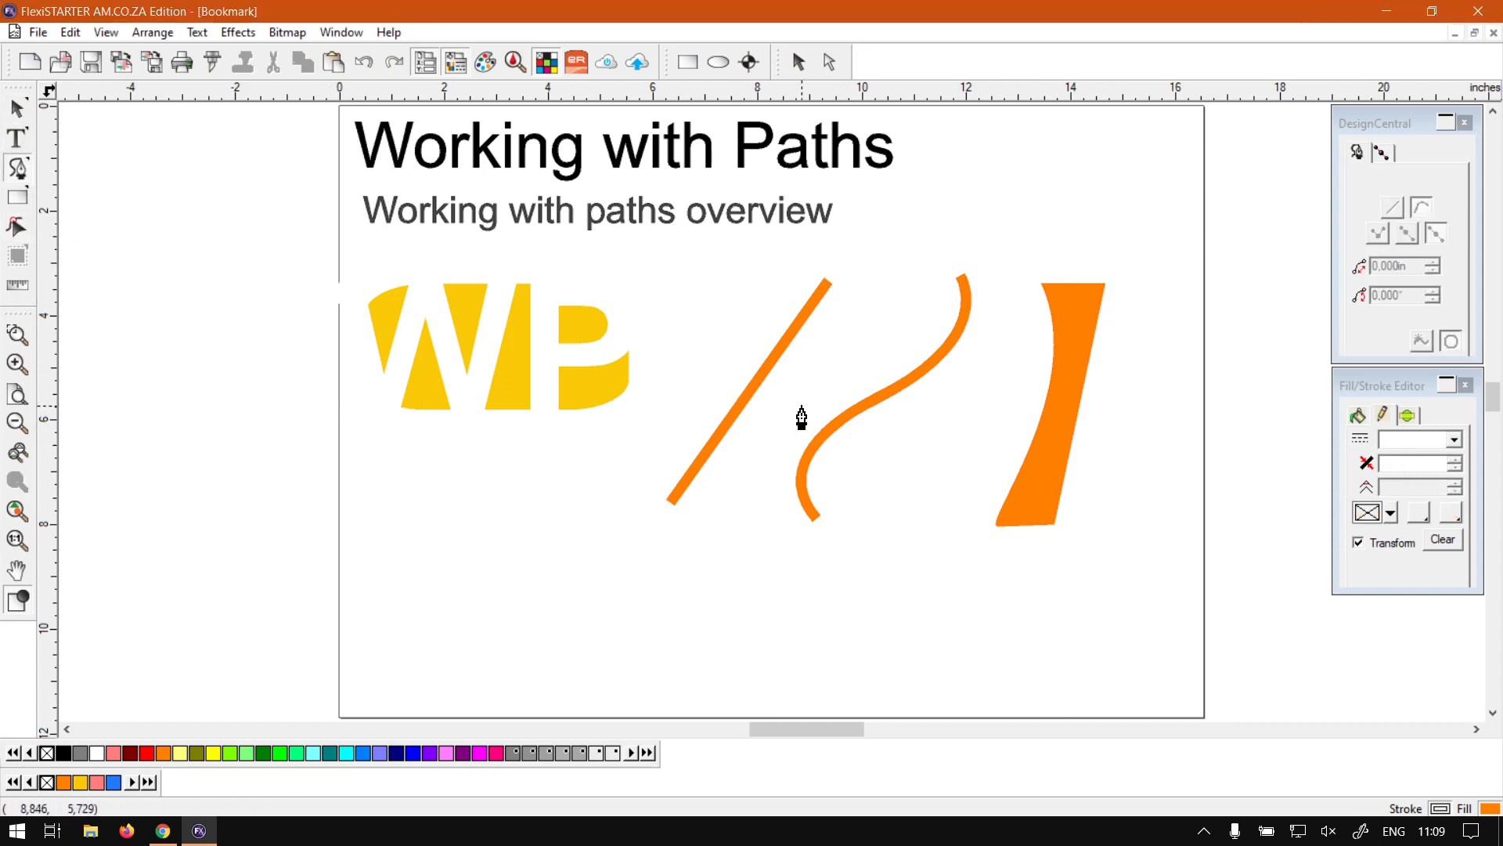
pyautogui.click(824, 282)
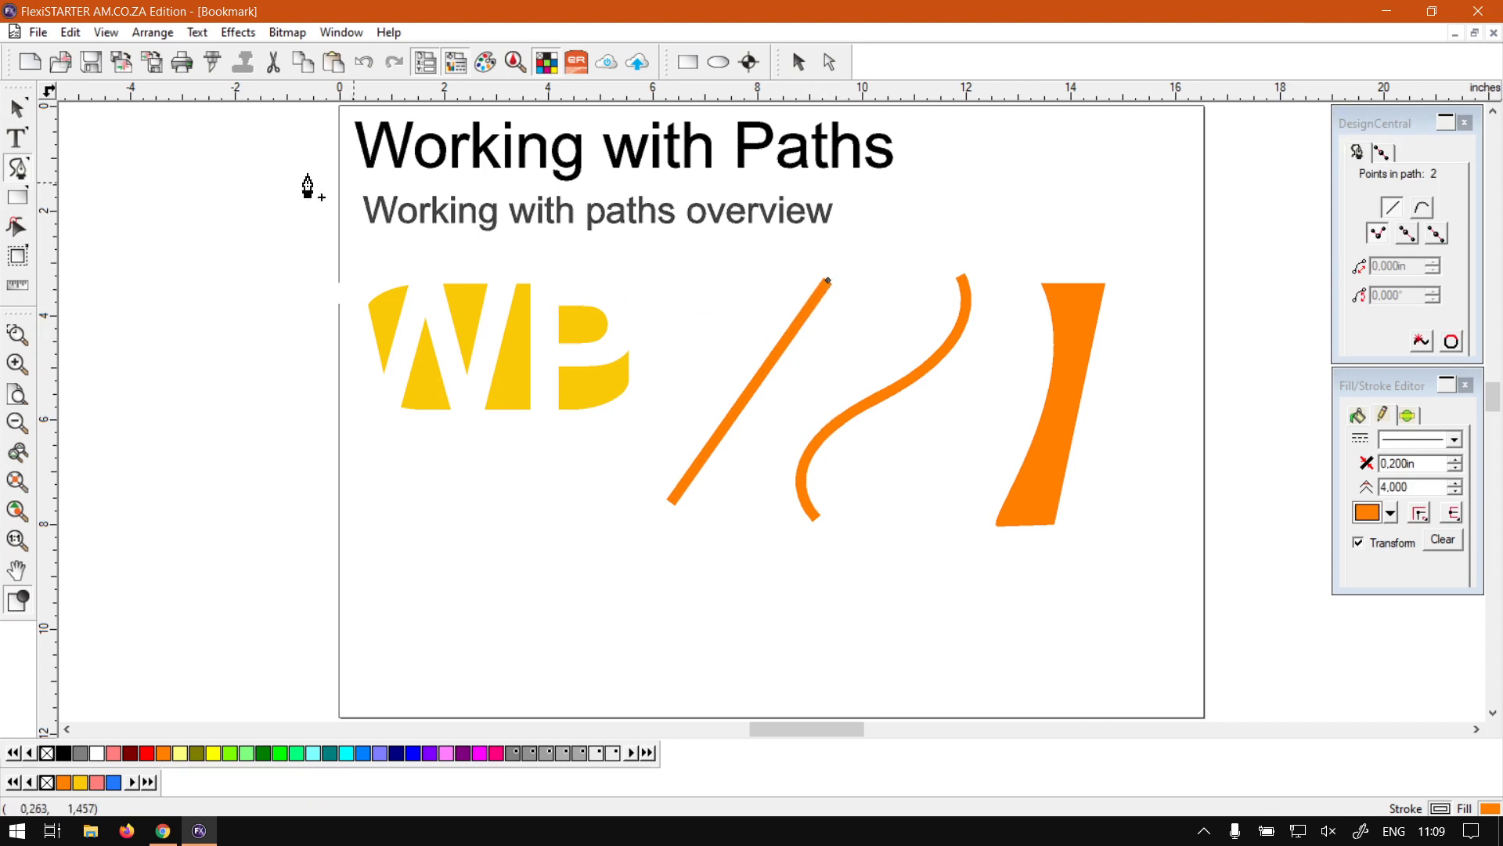
# - Show the path points of the straight line and of the filled orange shape in point-editing mode
pyautogui.click(17, 107)
pyautogui.click(815, 293)
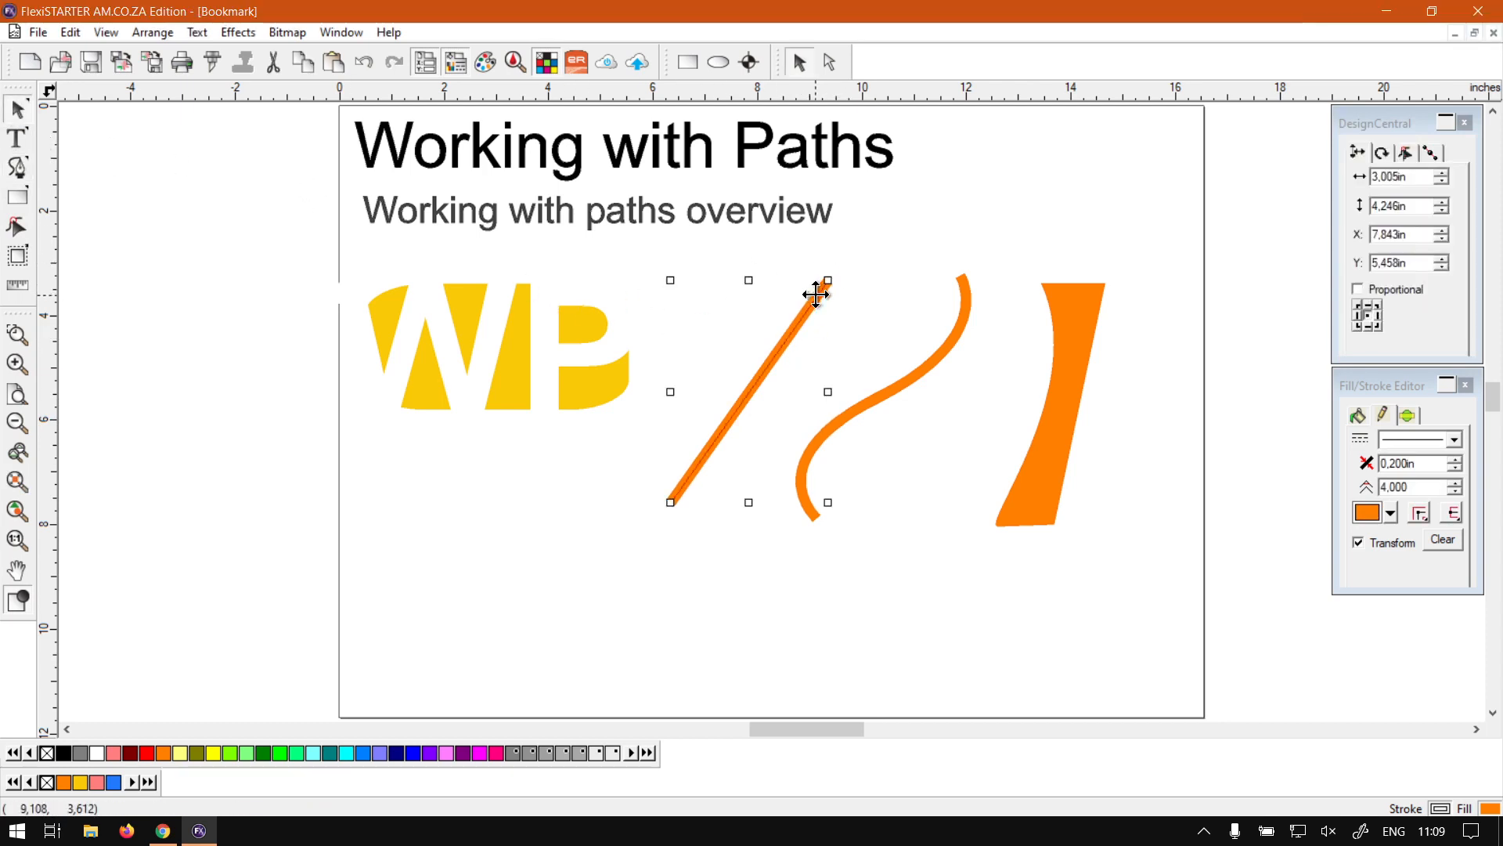
pyautogui.click(816, 294)
pyautogui.click(816, 304)
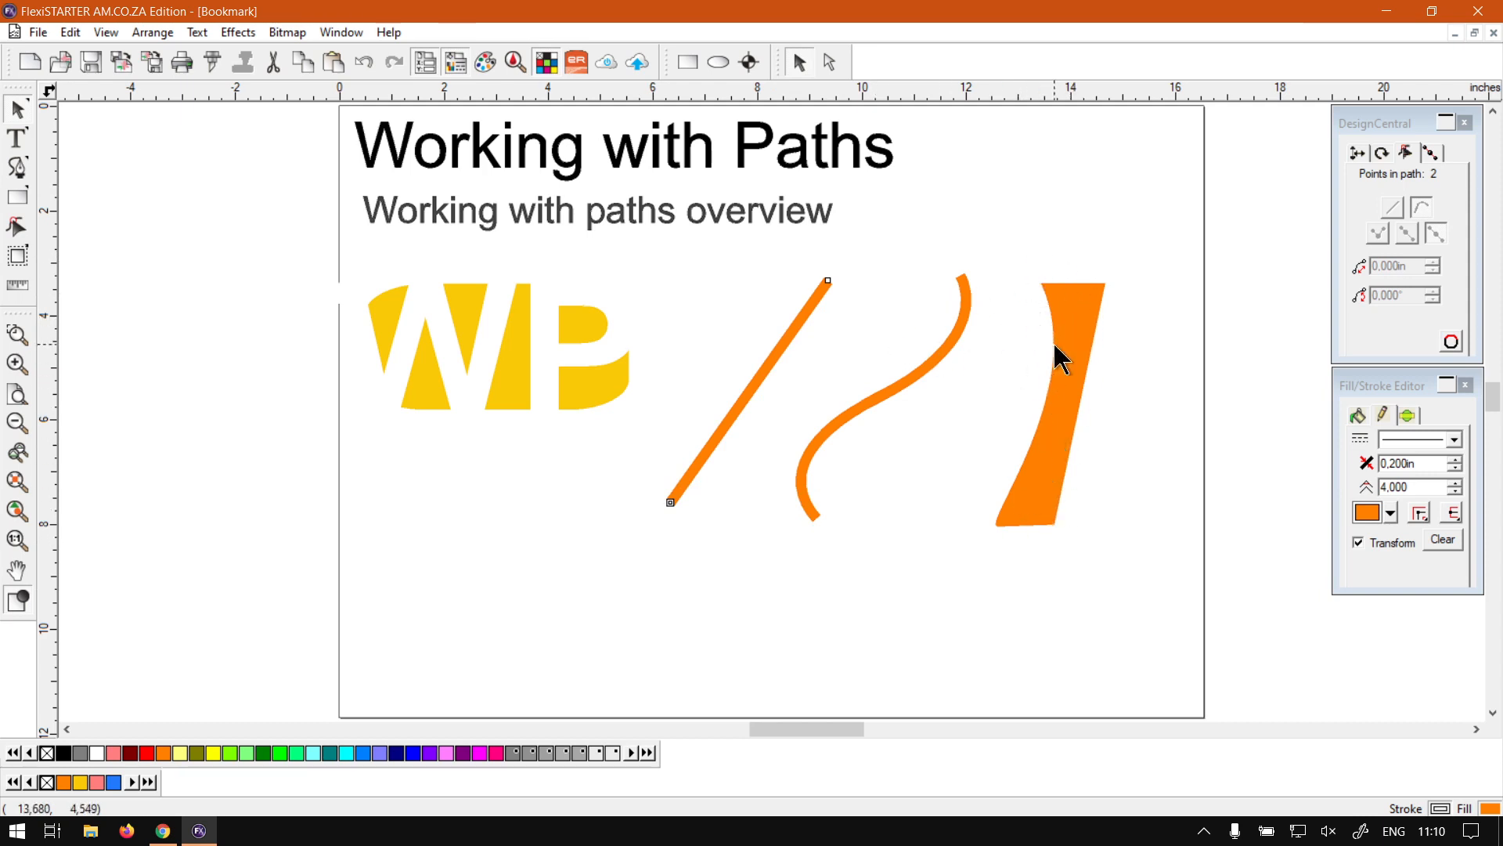
pyautogui.click(1079, 327)
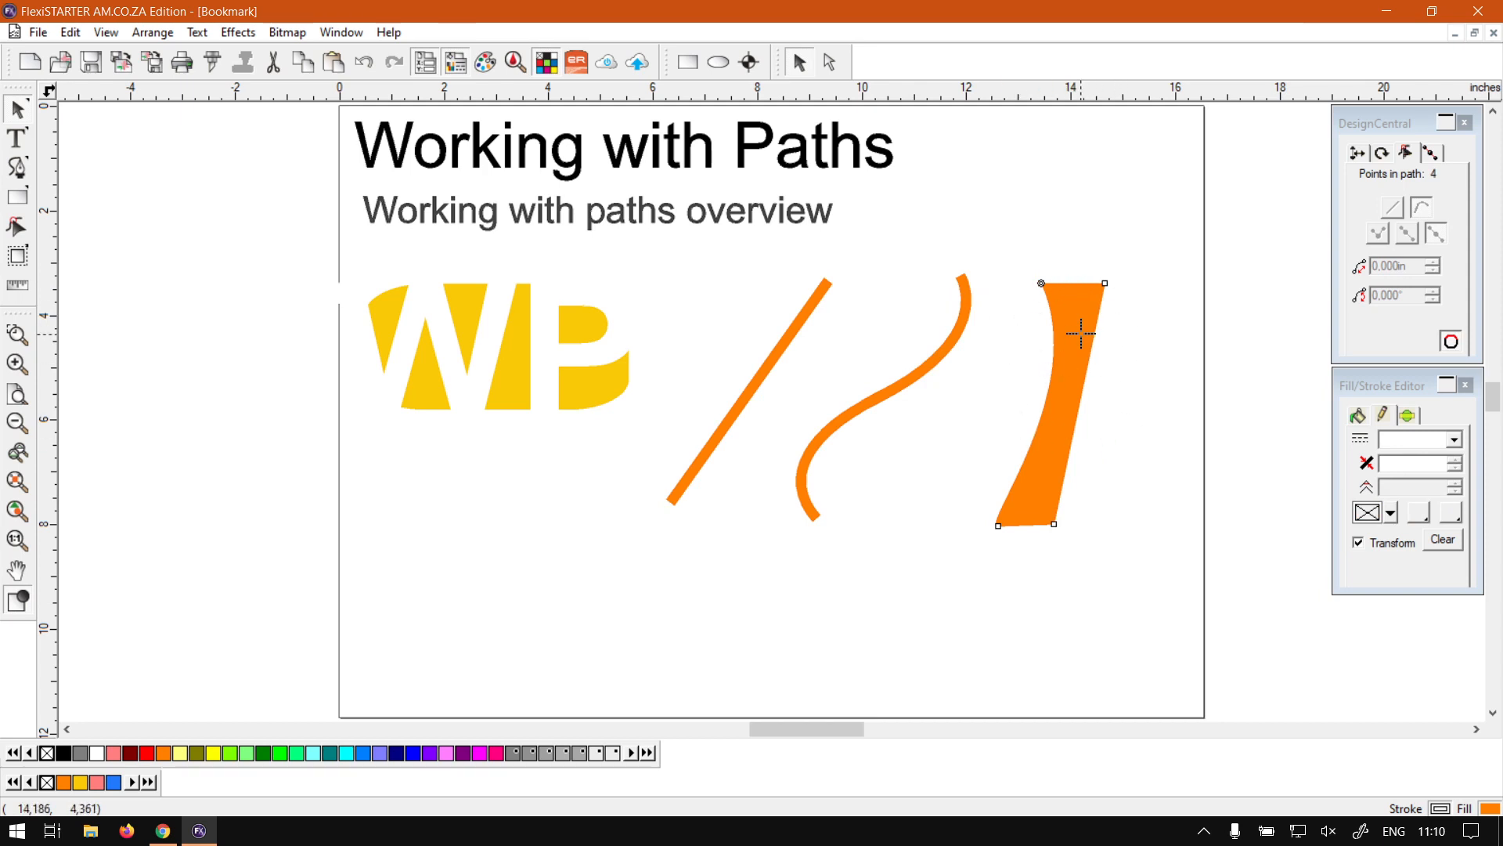
# - Show the S-shaped curve's points and move the upper direction handle of its middle point slightly outward and down
pyautogui.click(896, 394)
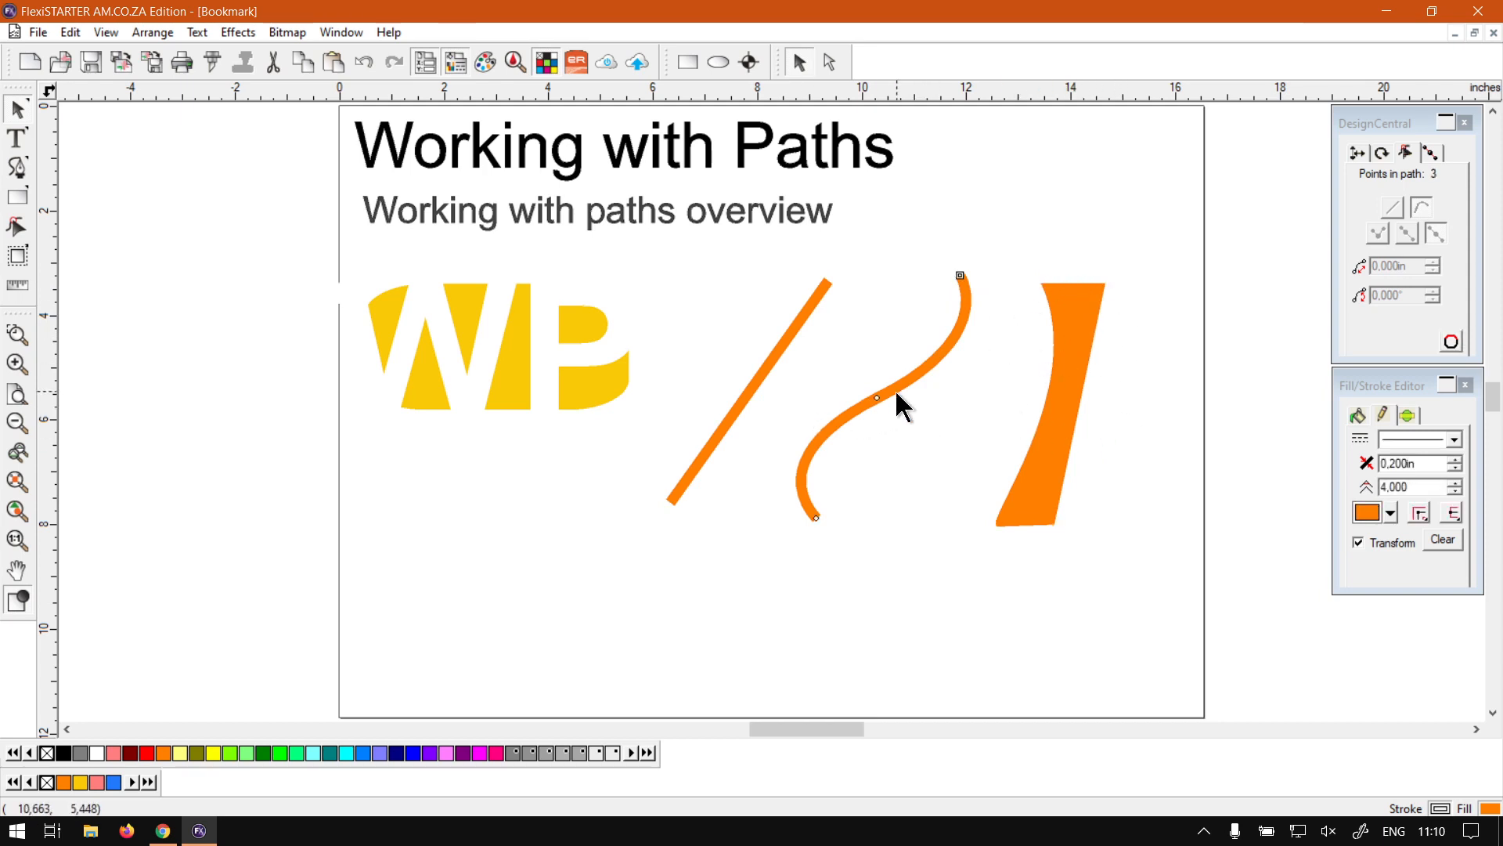
pyautogui.click(877, 397)
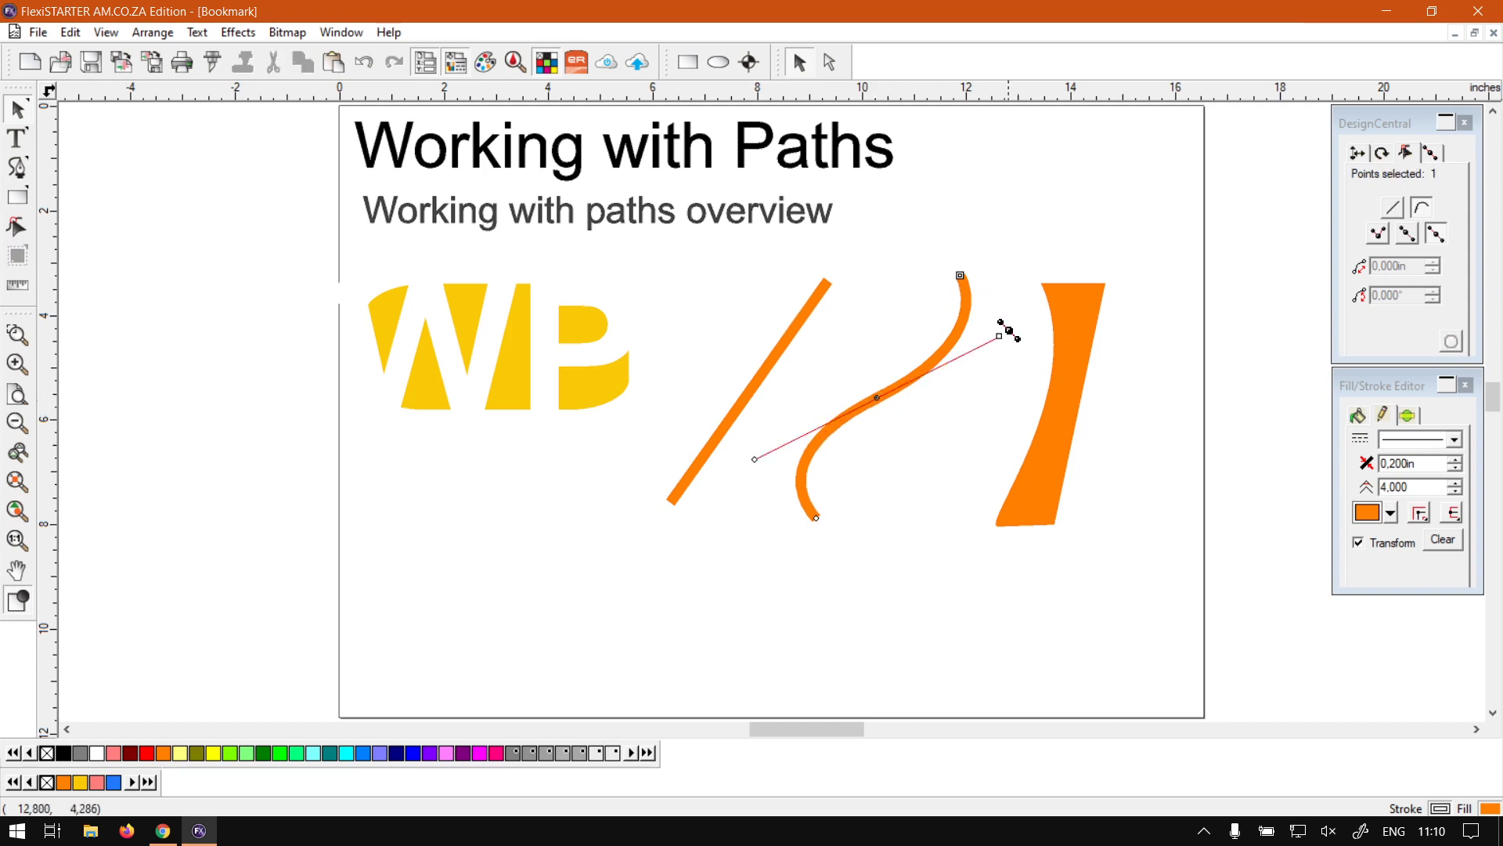
pyautogui.moveTo(999, 336)
pyautogui.mouseDown()
pyautogui.moveTo(1030, 446)
pyautogui.moveTo(1032, 341)
pyautogui.moveTo(1008, 340)
pyautogui.mouseUp()
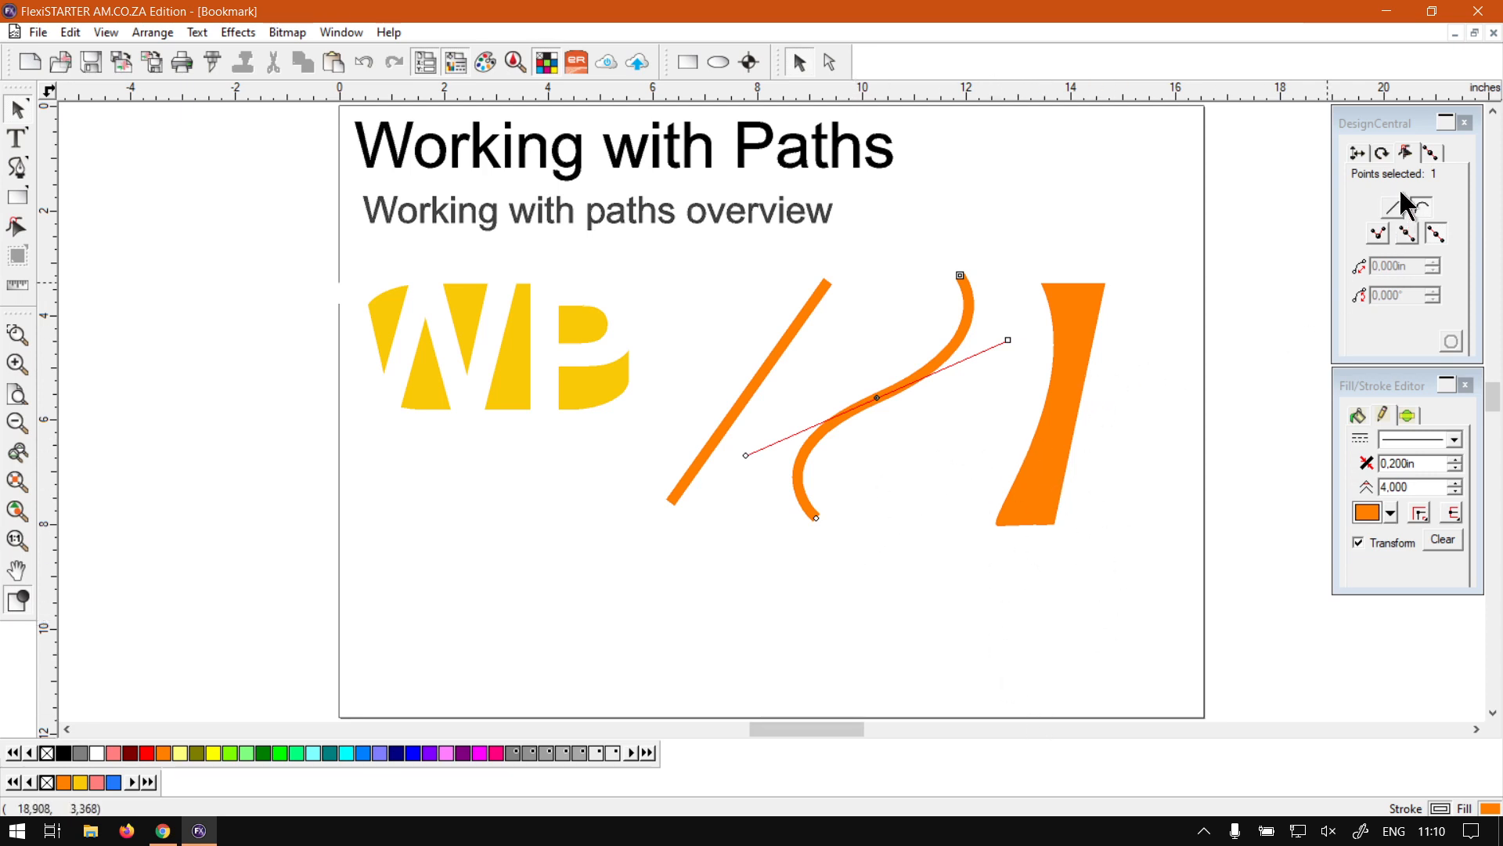
# - Review the curve's size, rotation, path and point-coordinate settings in DesignCentral
pyautogui.click(1389, 130)
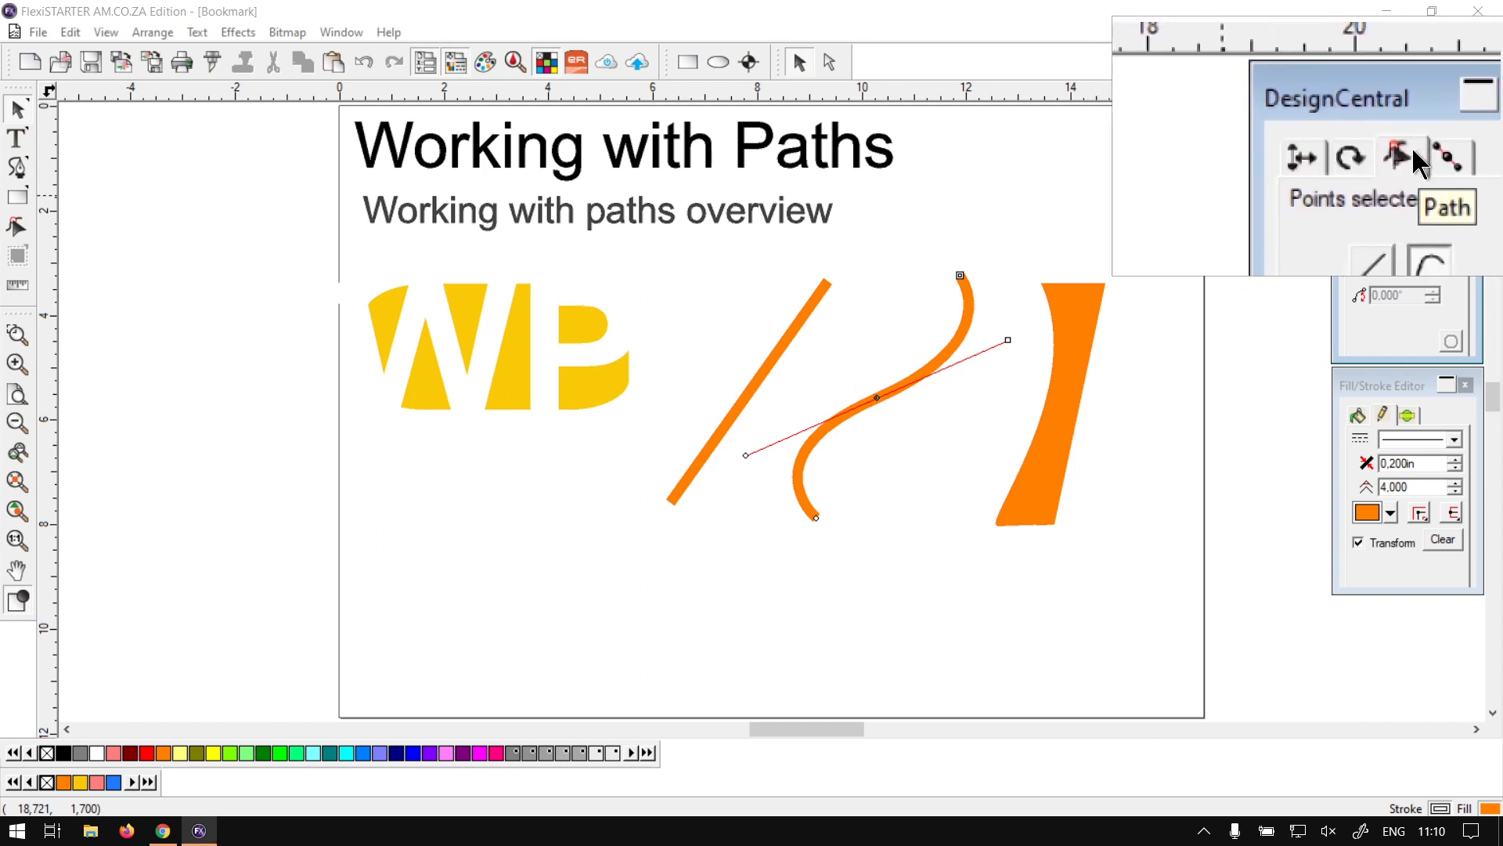
pyautogui.click(1359, 152)
pyautogui.click(1381, 150)
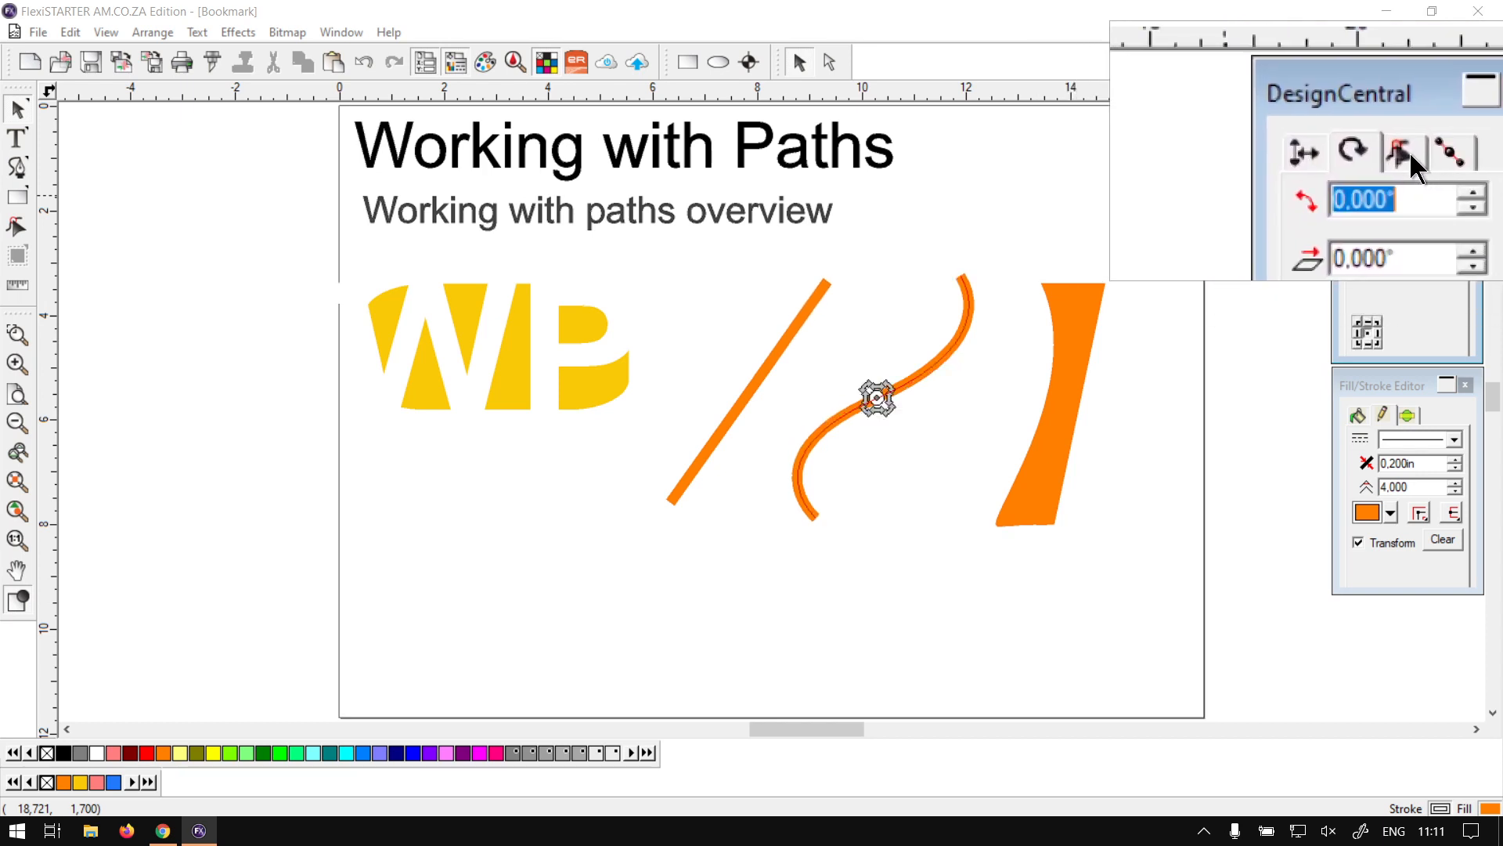
pyautogui.click(1409, 152)
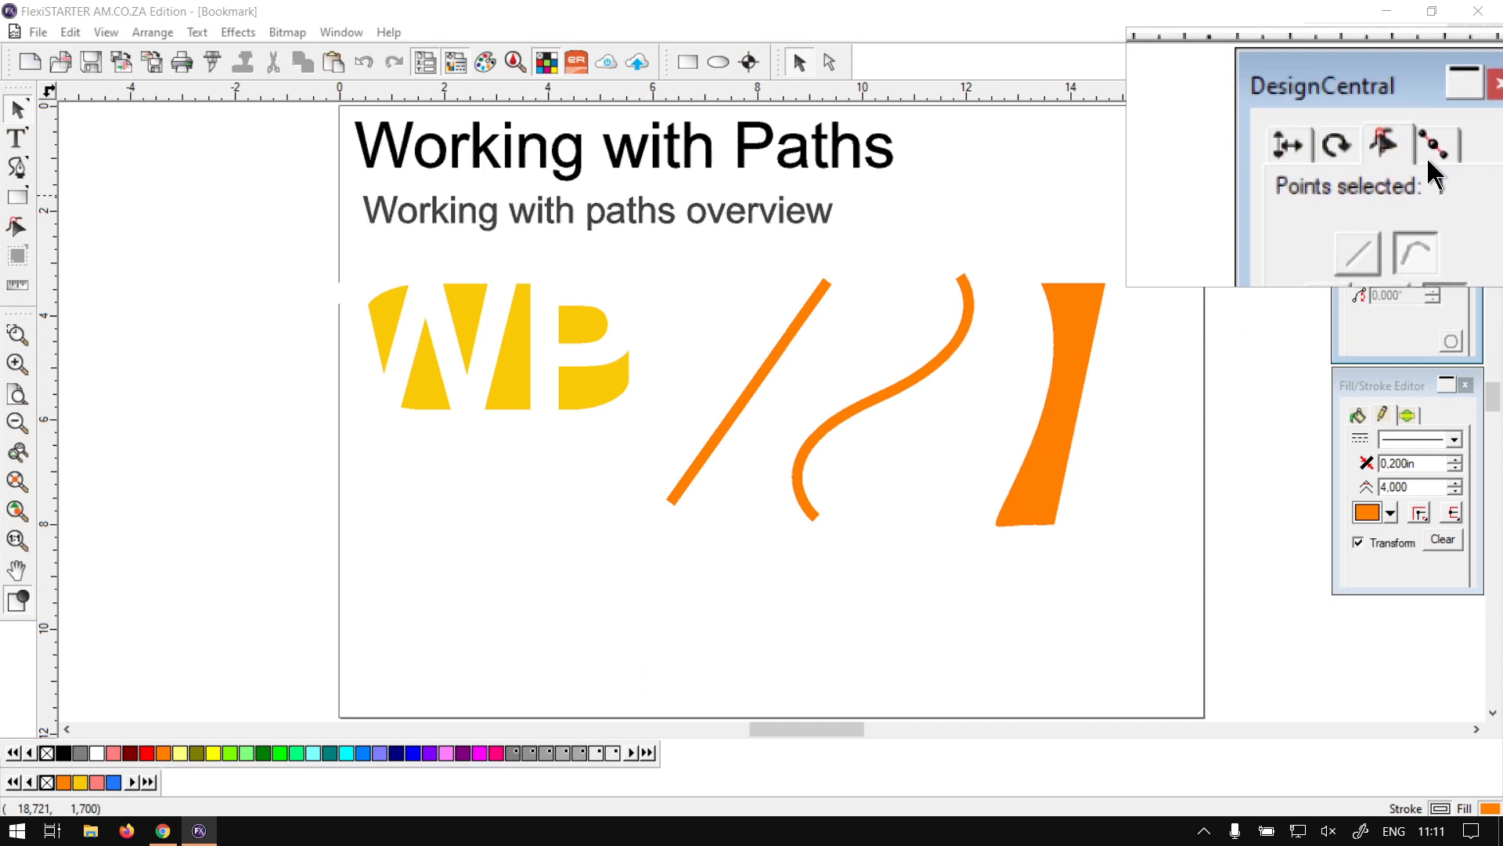
pyautogui.click(1428, 156)
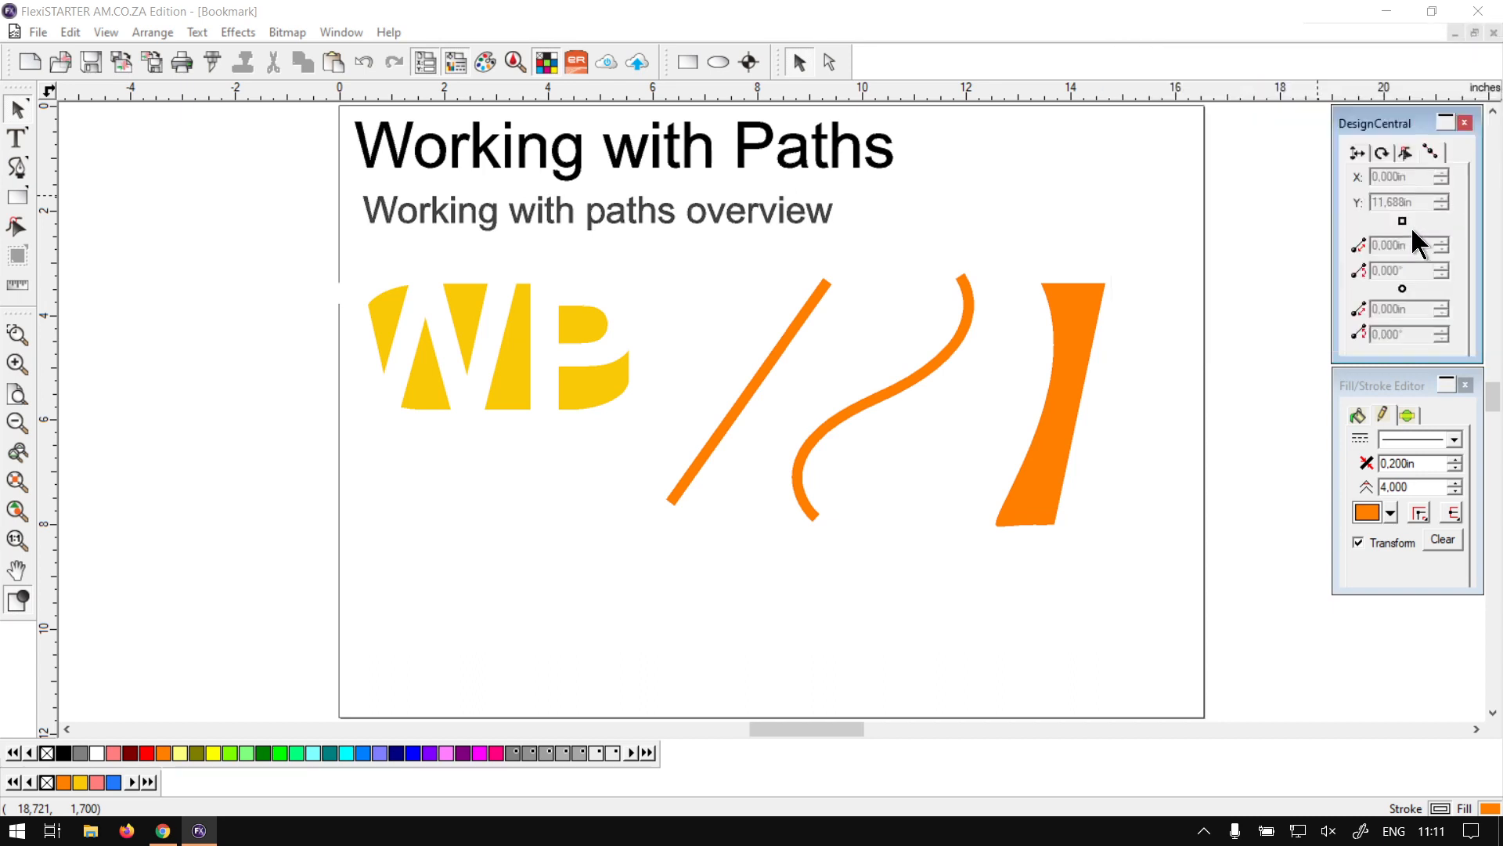
# - Select the S-shaped curve's middle point with the Select Point tool and view its coordinates and handle settings
pyautogui.click(17, 231)
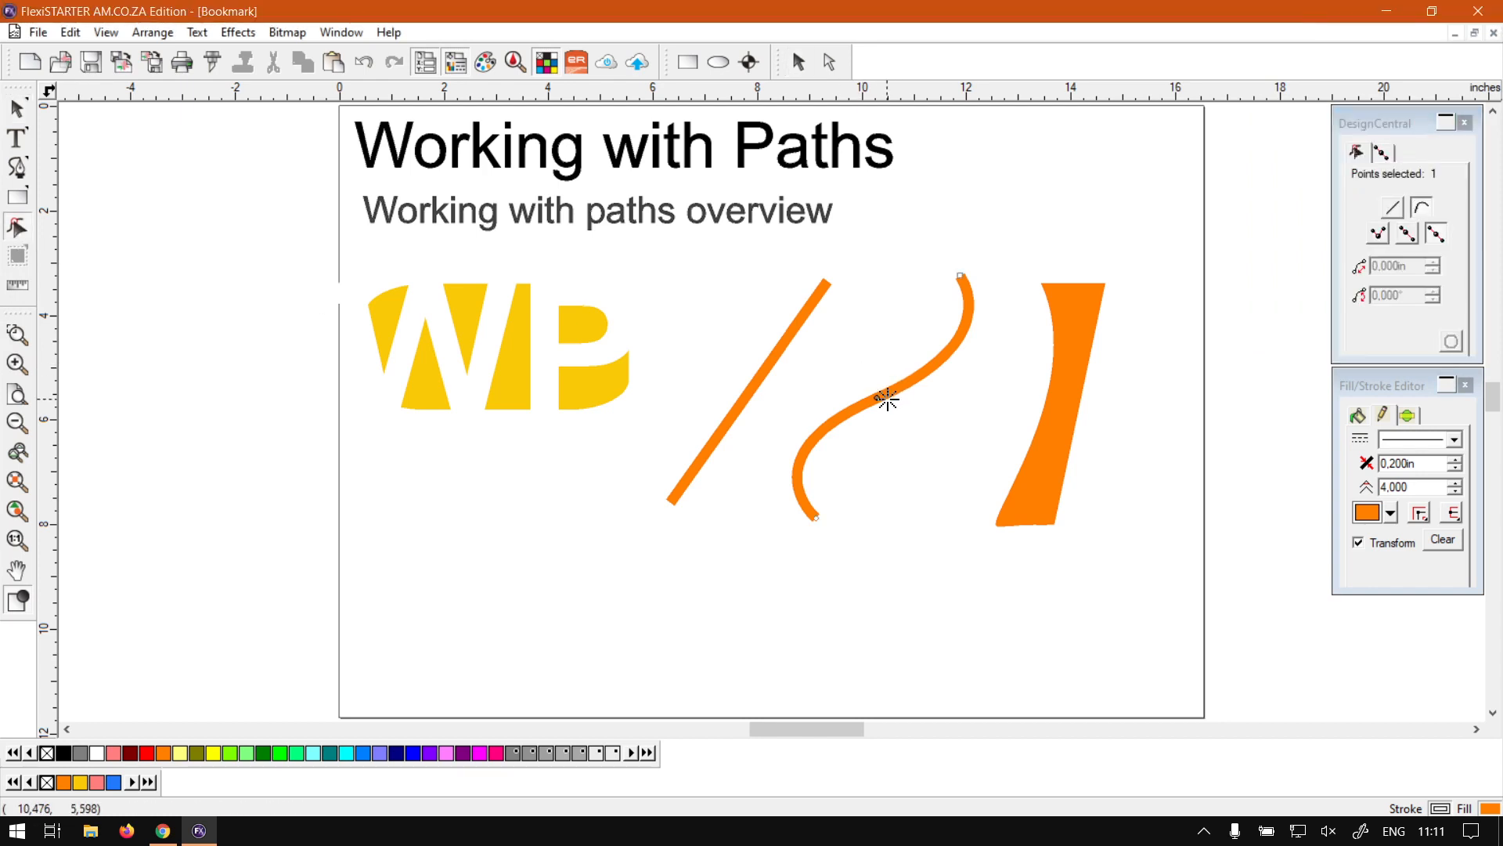
pyautogui.click(882, 399)
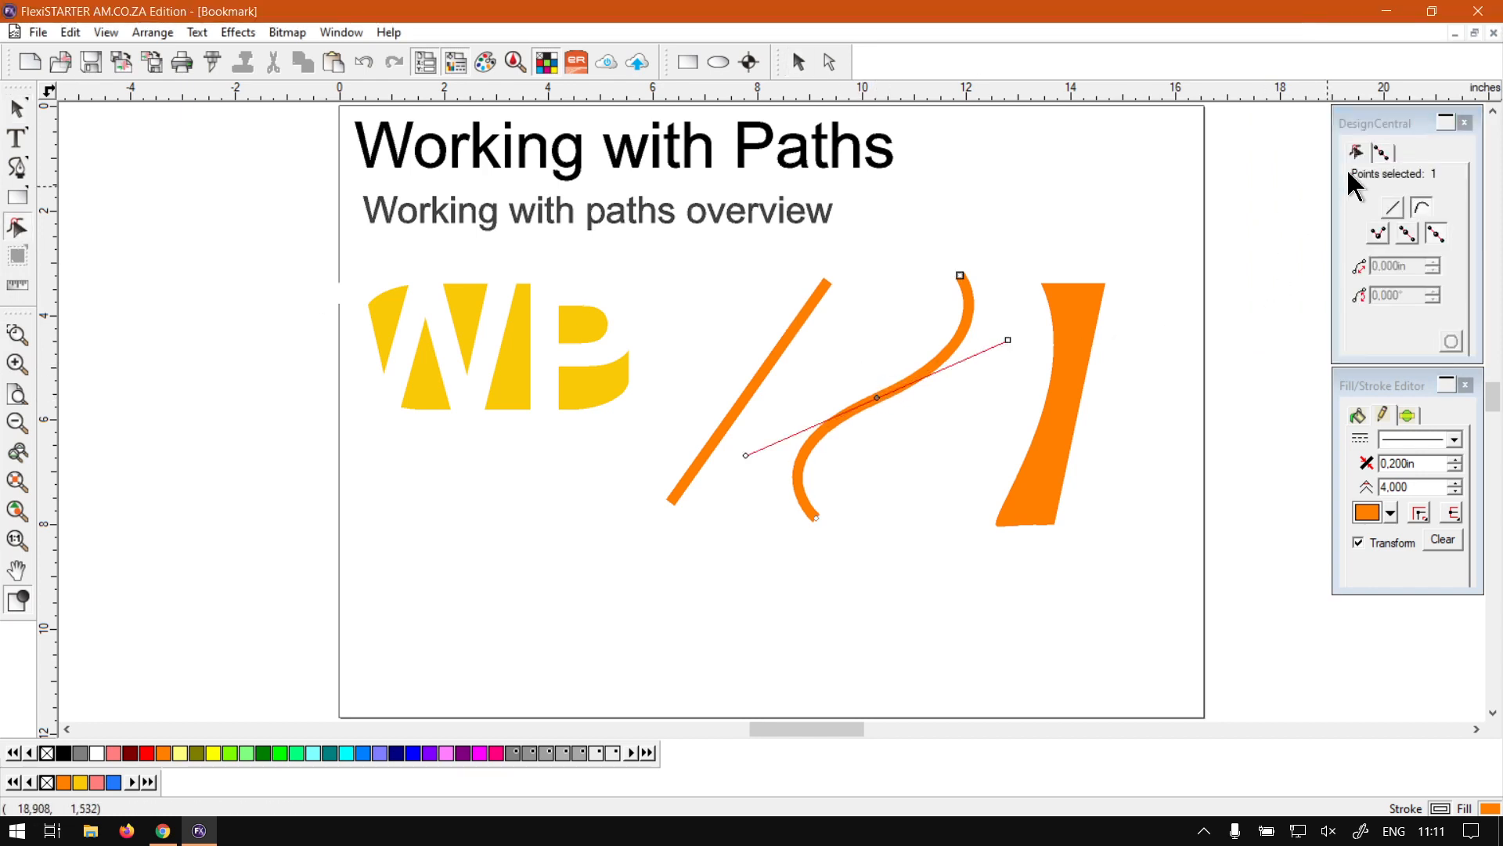
pyautogui.click(1382, 155)
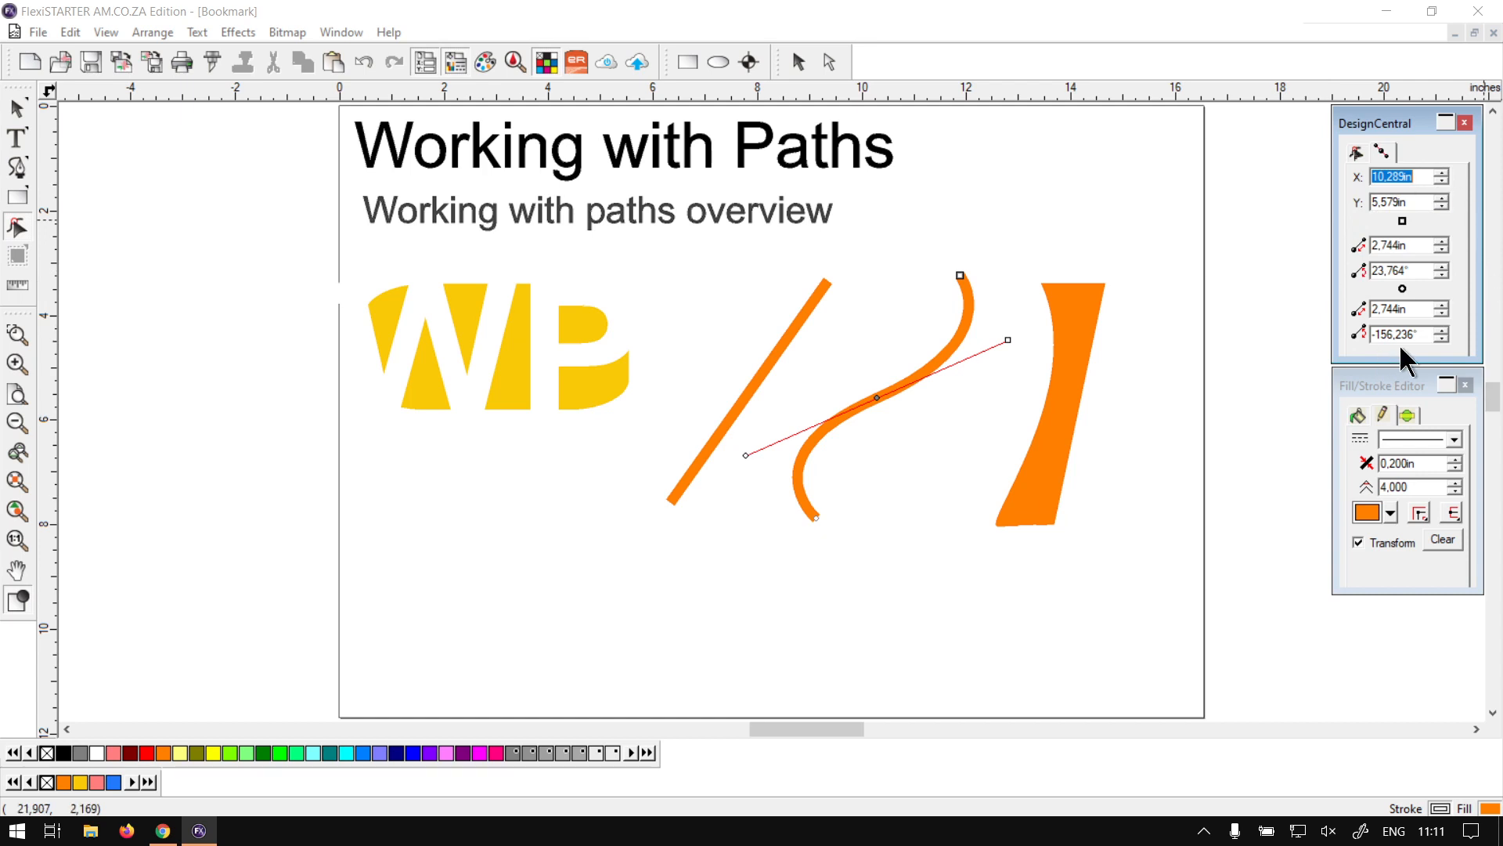
# - View the fill settings of the curve, the corner point of the filled orange shape, and the whole filled shape
pyautogui.click(1380, 385)
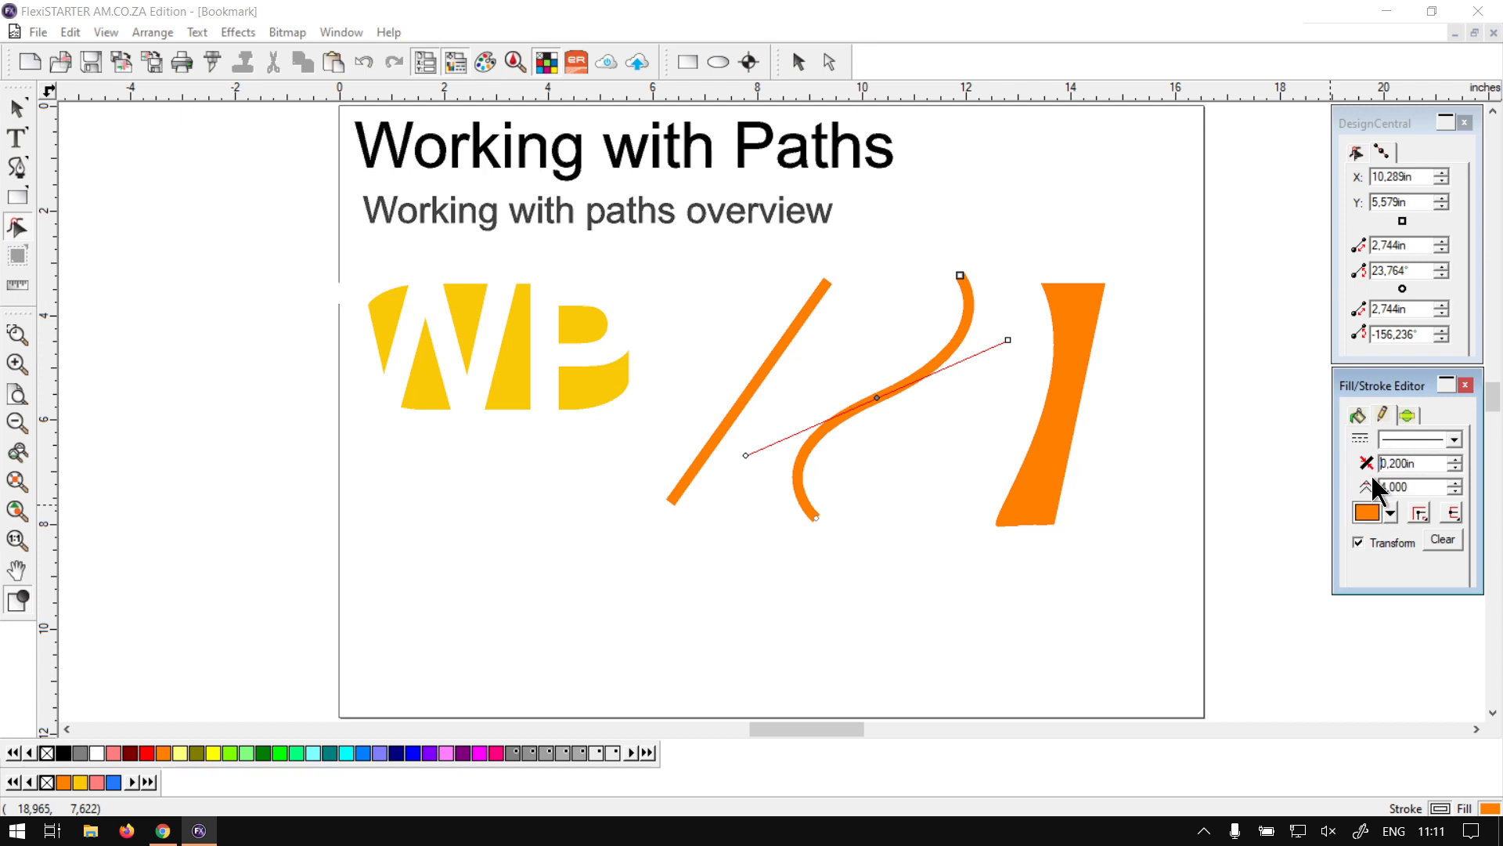
pyautogui.click(1357, 417)
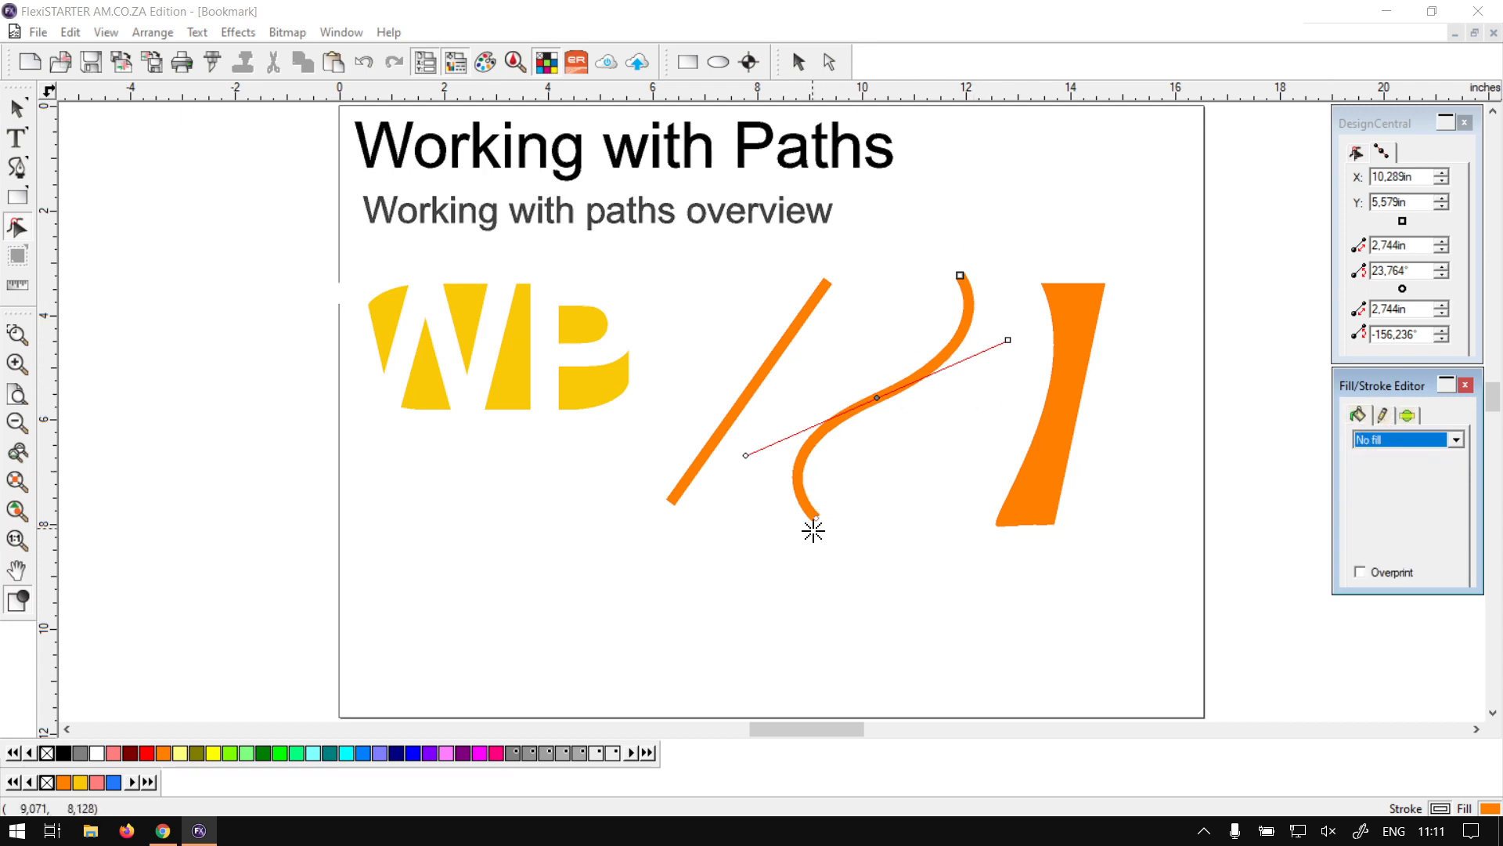
pyautogui.click(1042, 283)
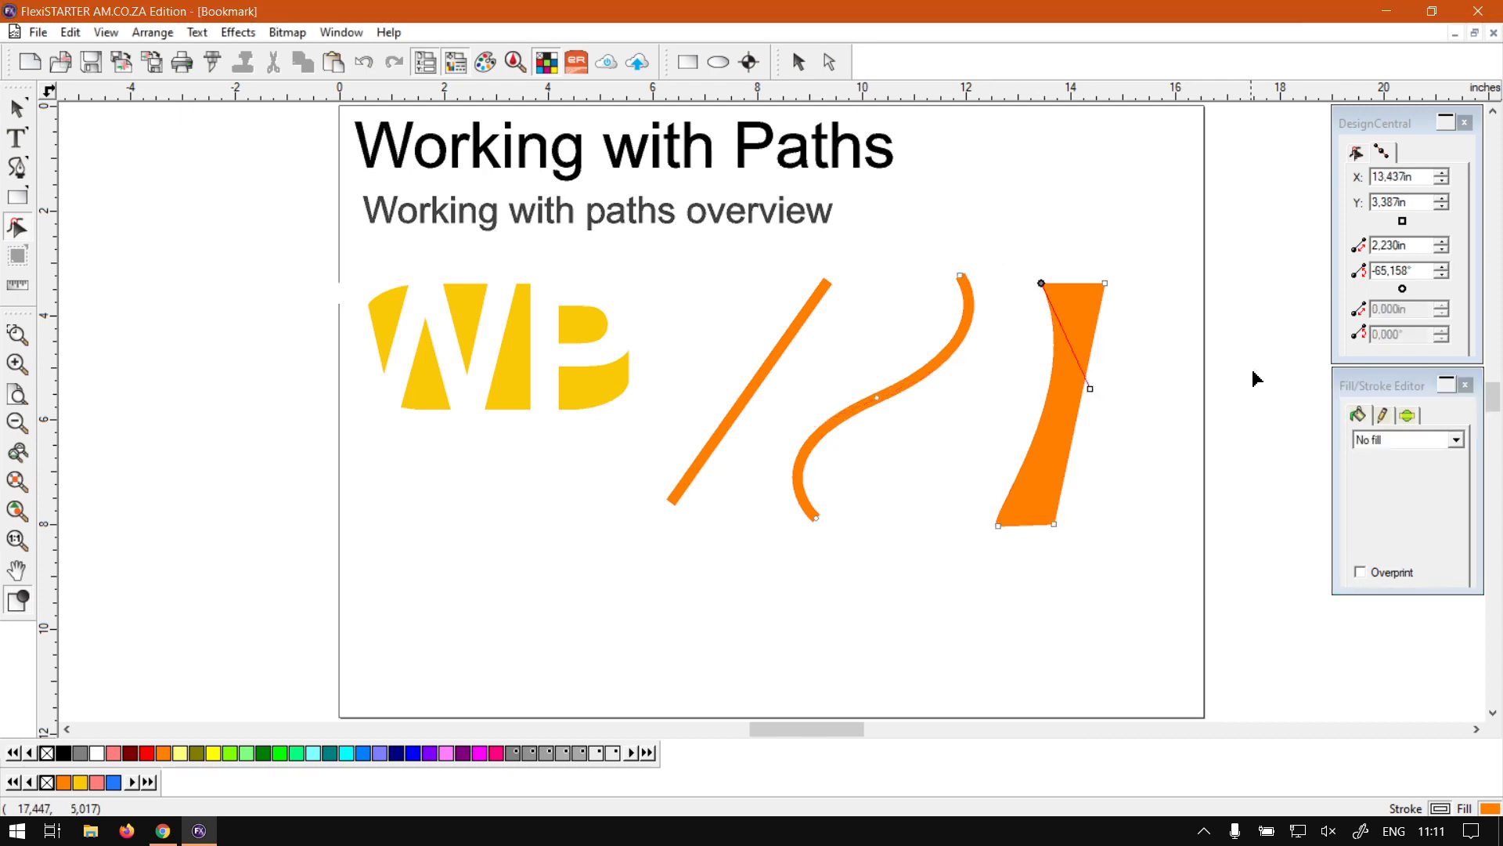
pyautogui.click(18, 109)
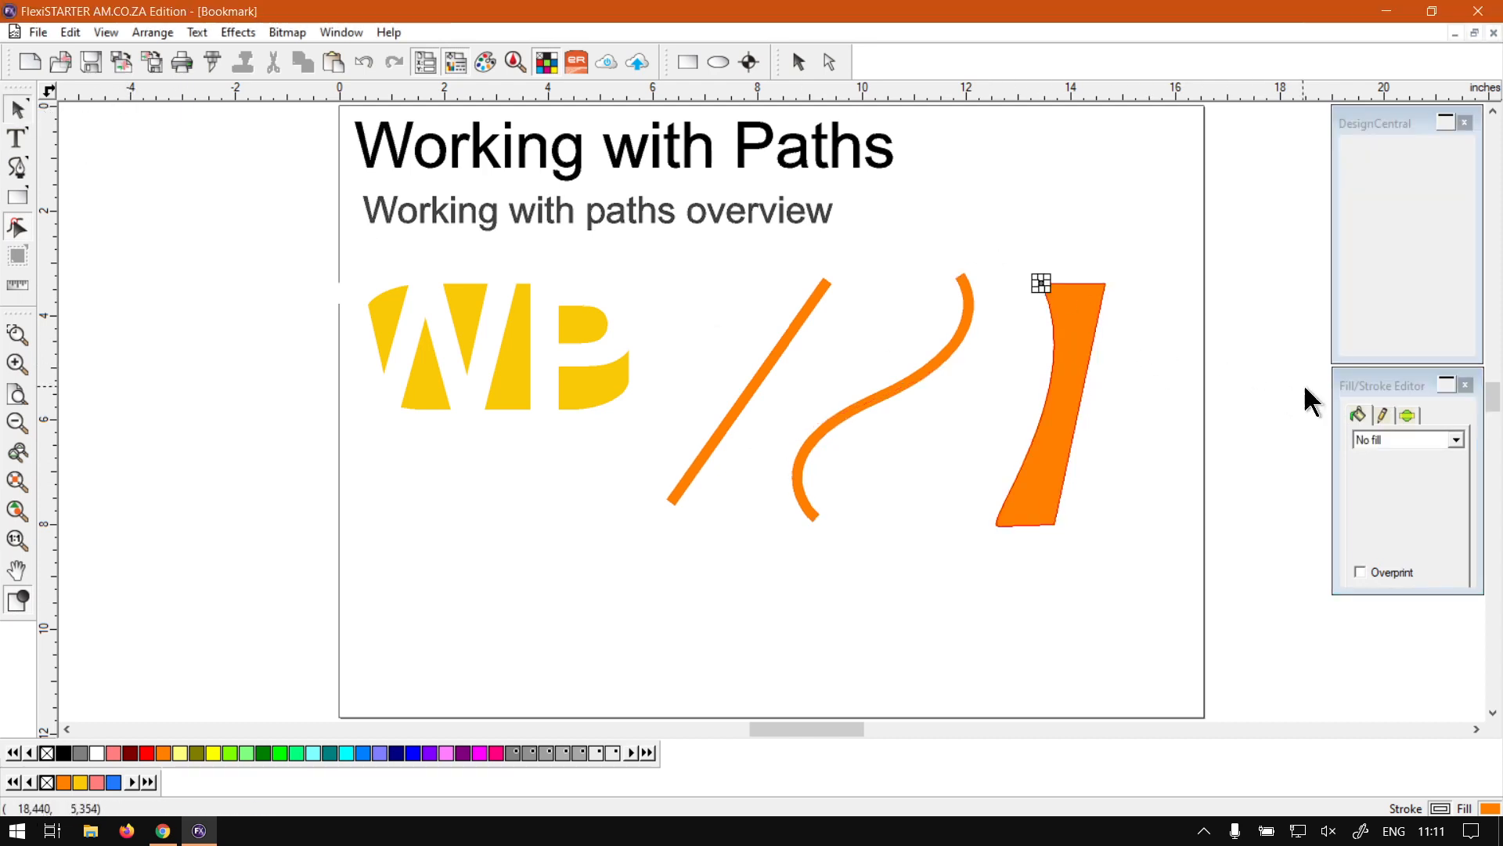
pyautogui.click(1073, 421)
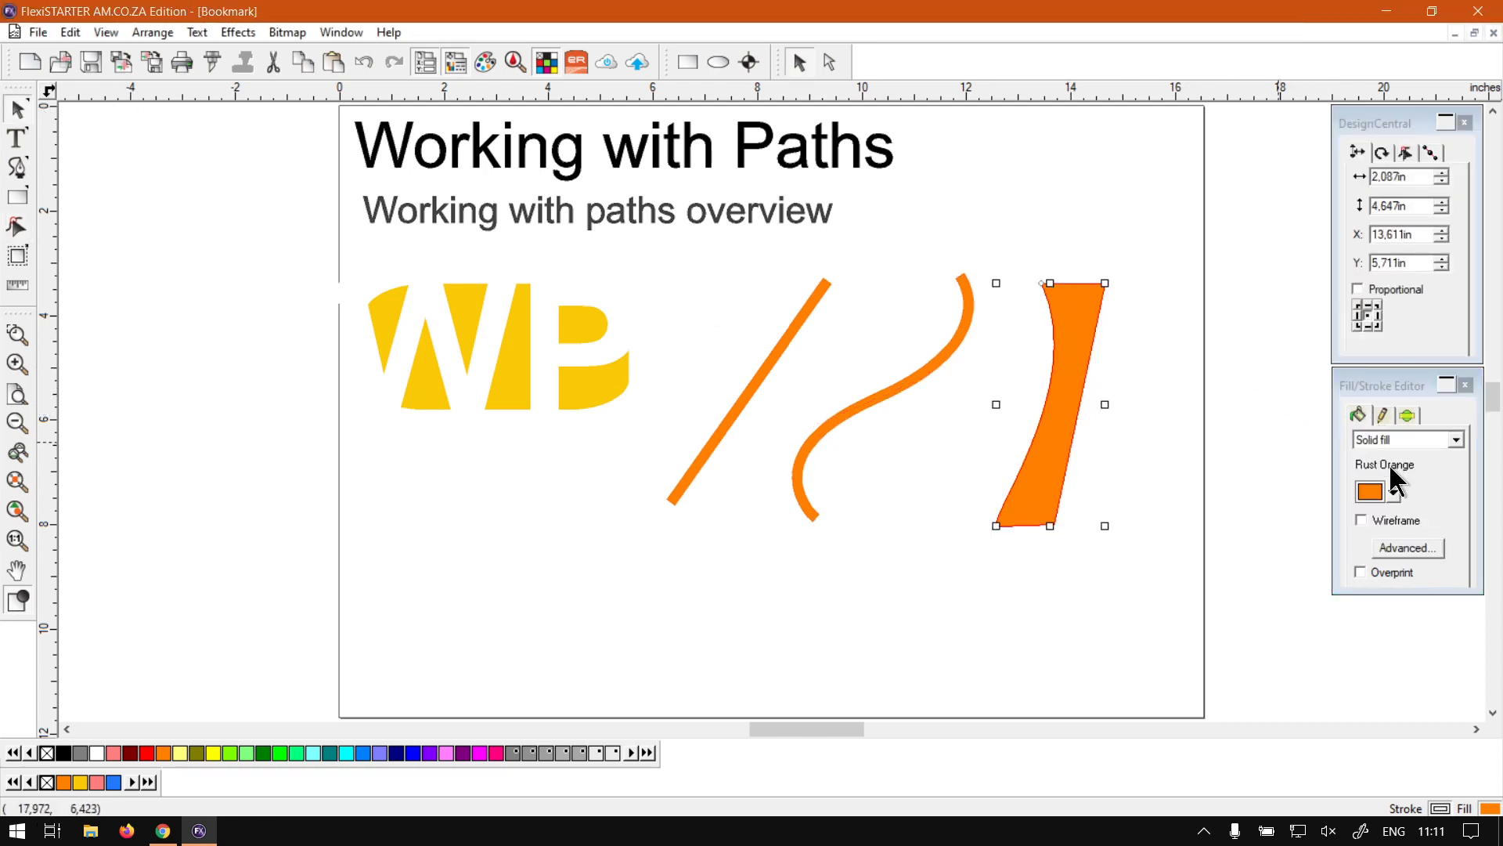
# - Select the S-shaped curve and view its fill settings and stroke settings in the Fill/Stroke Editor
pyautogui.click(949, 373)
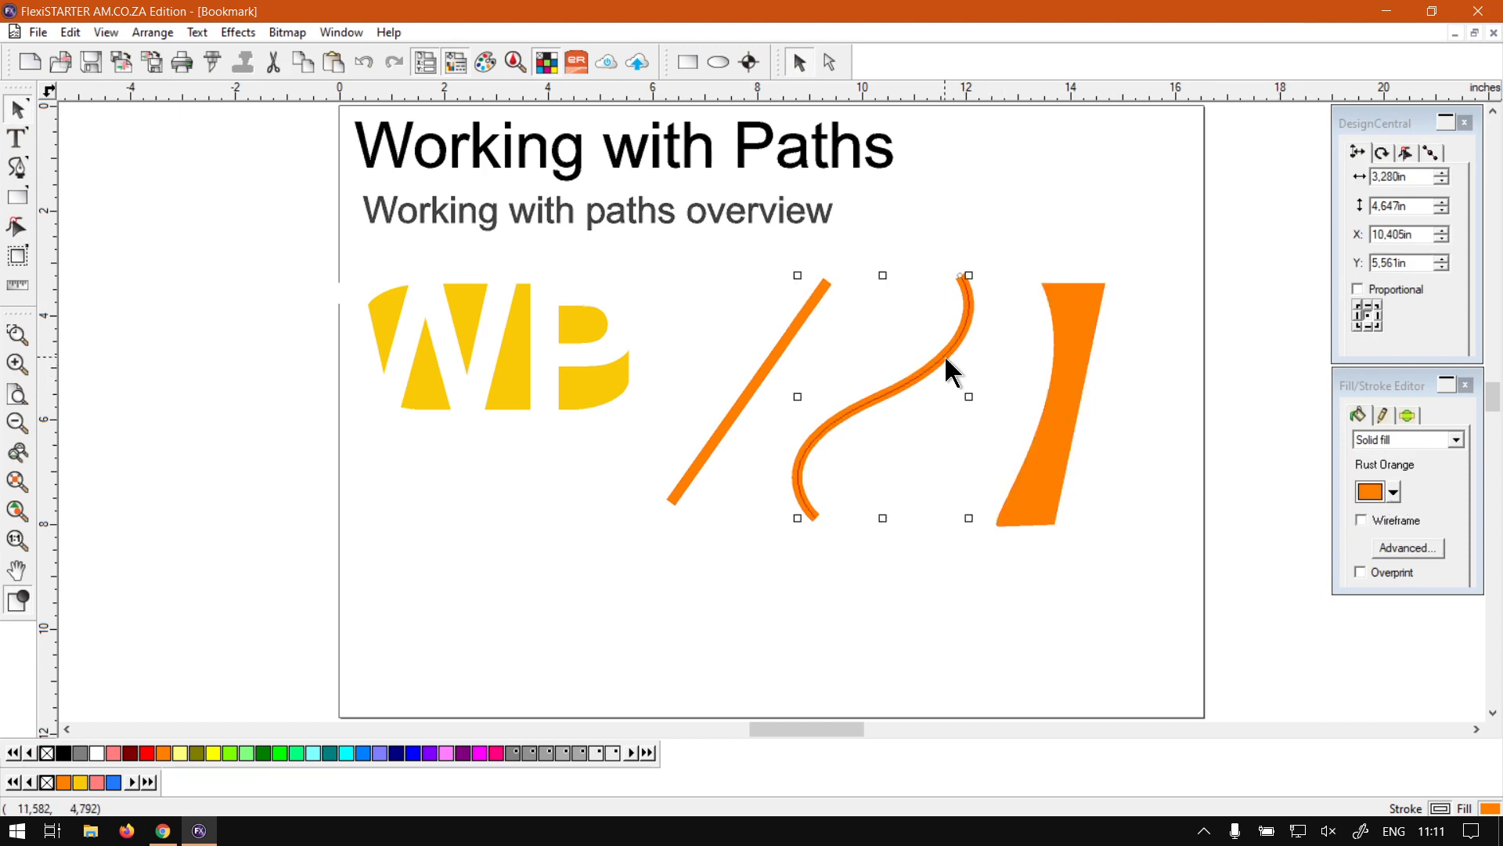
pyautogui.click(1362, 412)
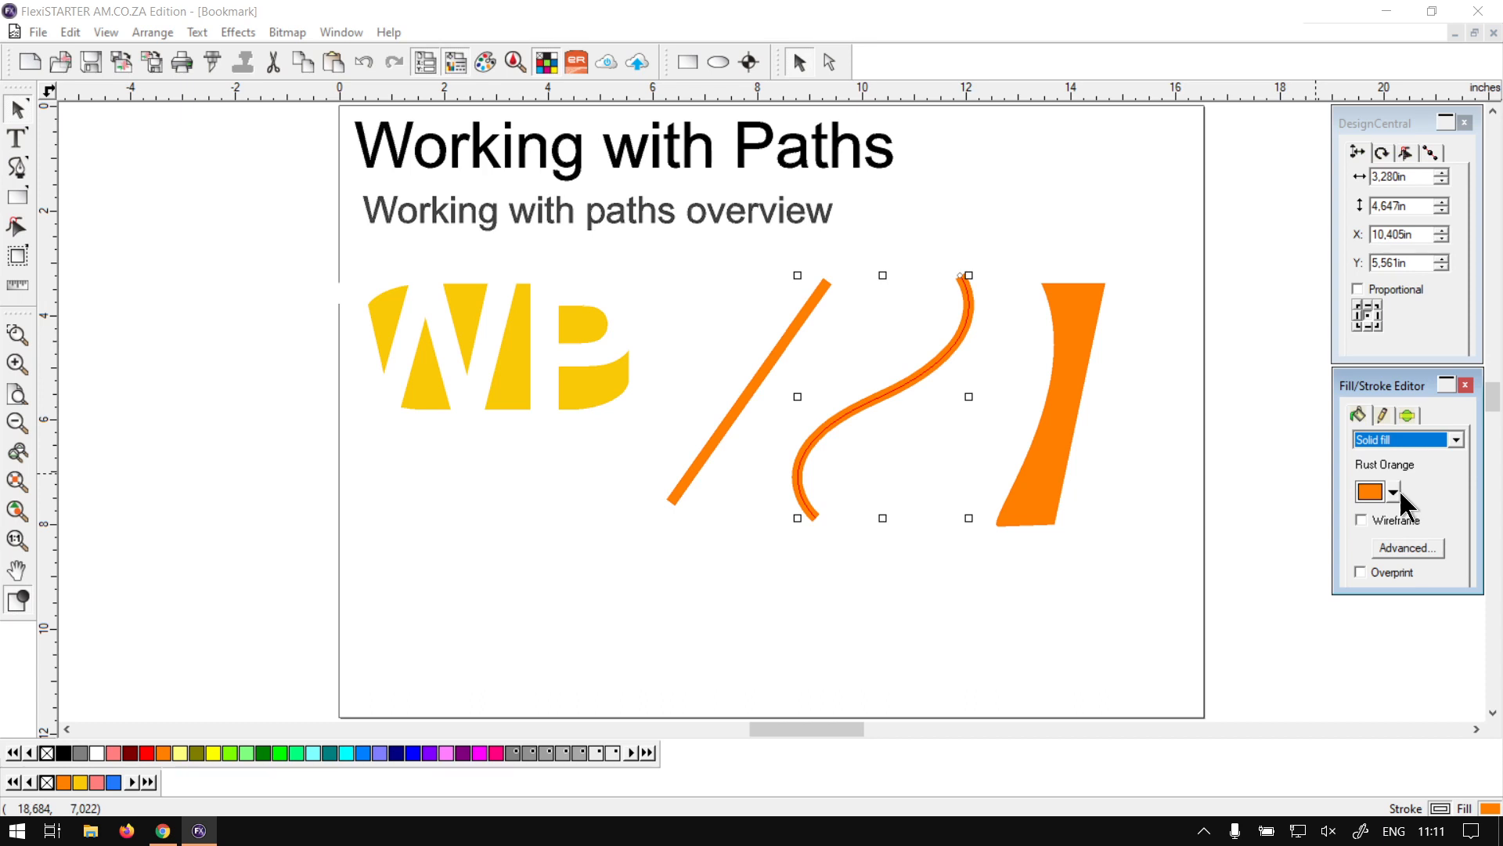
pyautogui.click(1383, 415)
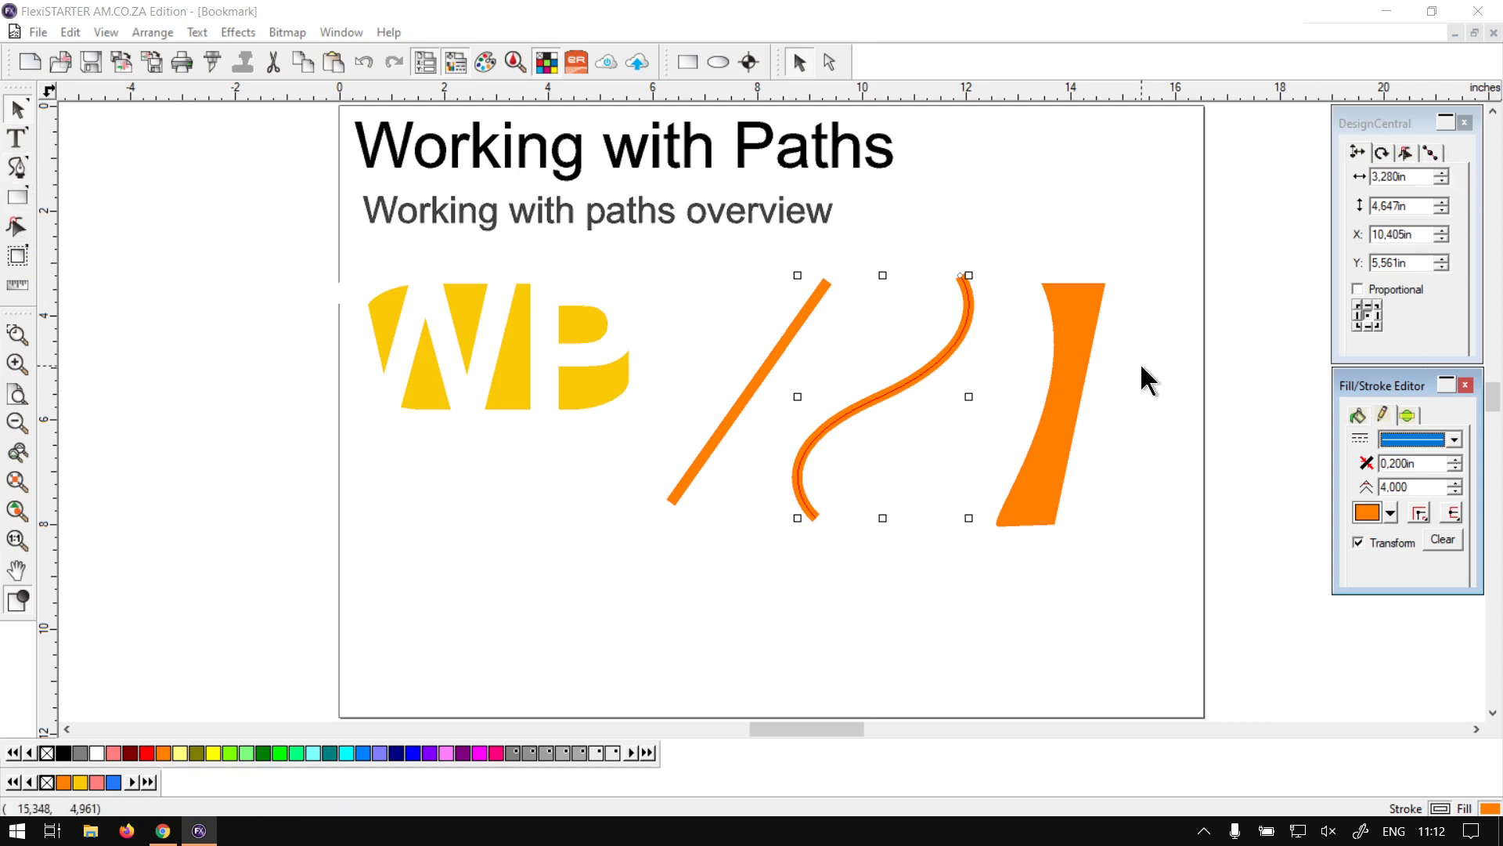
# - Select the S-shaped curve's middle point and its upper end point with the Select Point tool, and view the end point's type and coordinate settings in DesignCentral
pyautogui.click(16, 227)
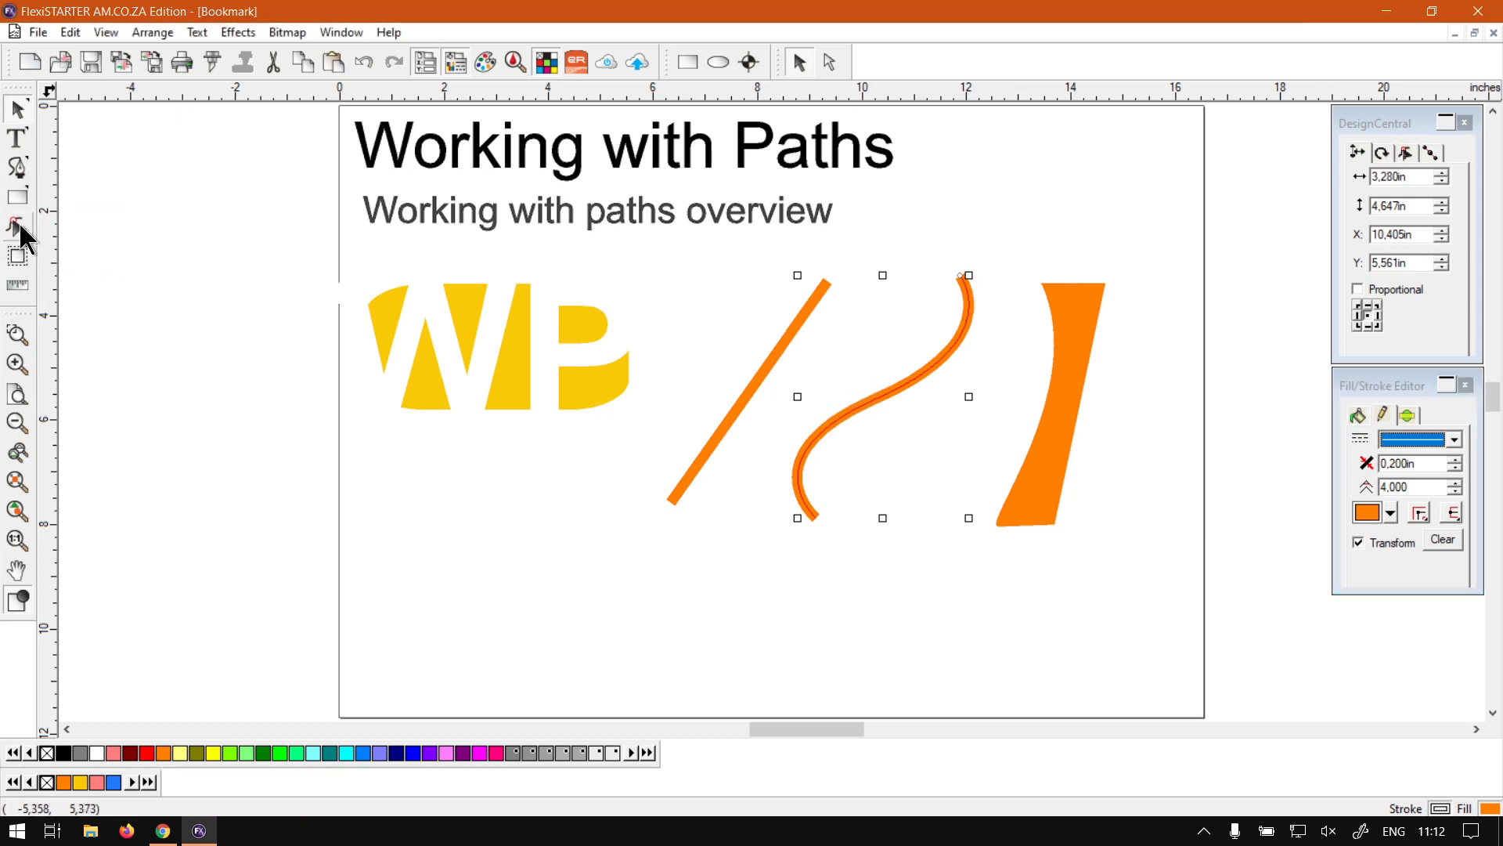
pyautogui.click(875, 397)
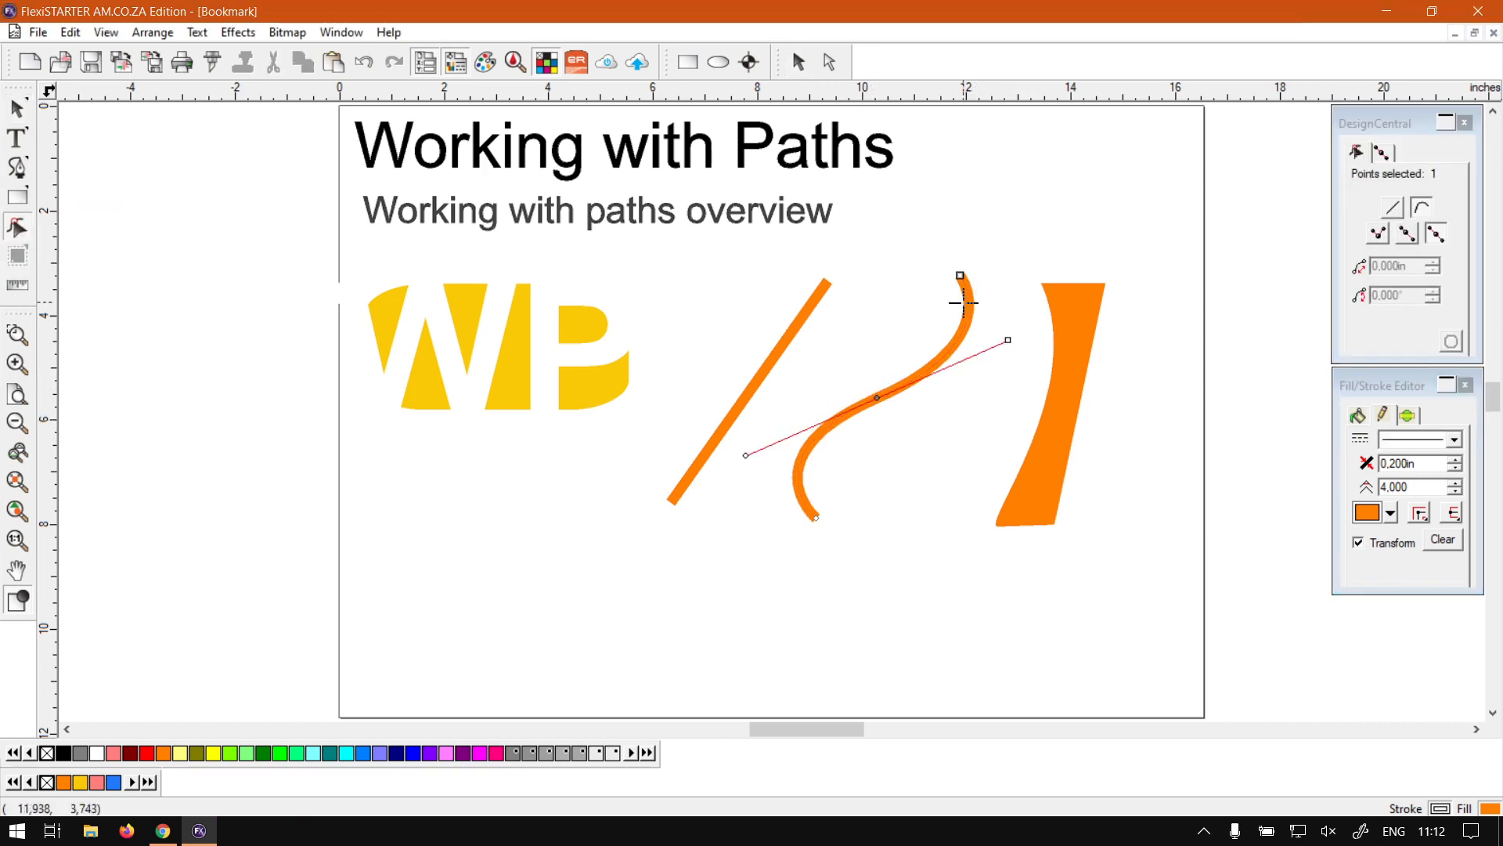
pyautogui.click(957, 274)
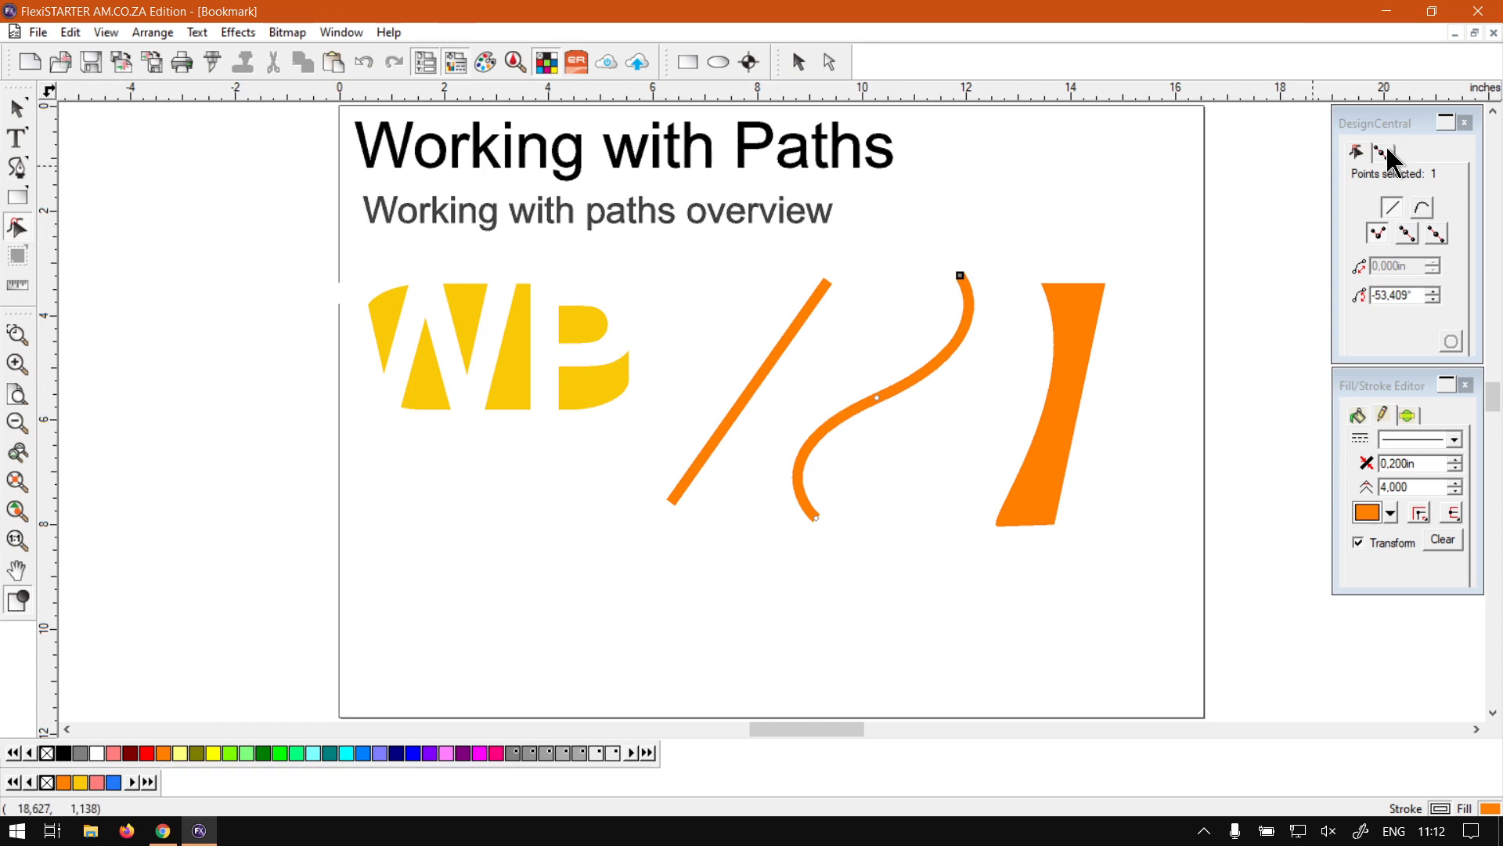
pyautogui.click(1365, 125)
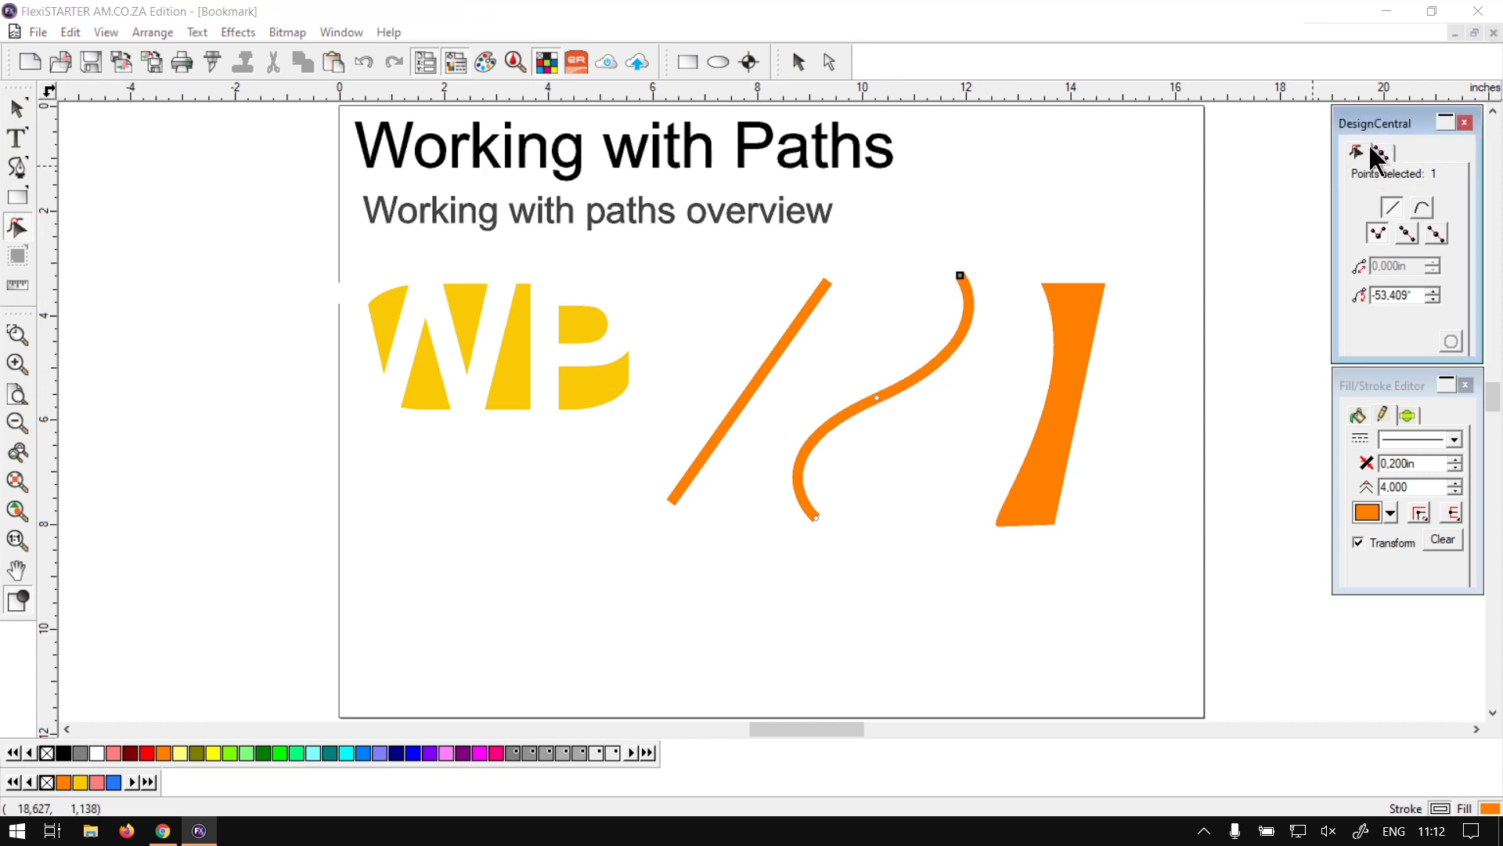
pyautogui.click(1379, 148)
pyautogui.click(1364, 153)
pyautogui.click(1382, 154)
pyautogui.click(1357, 153)
pyautogui.click(1377, 155)
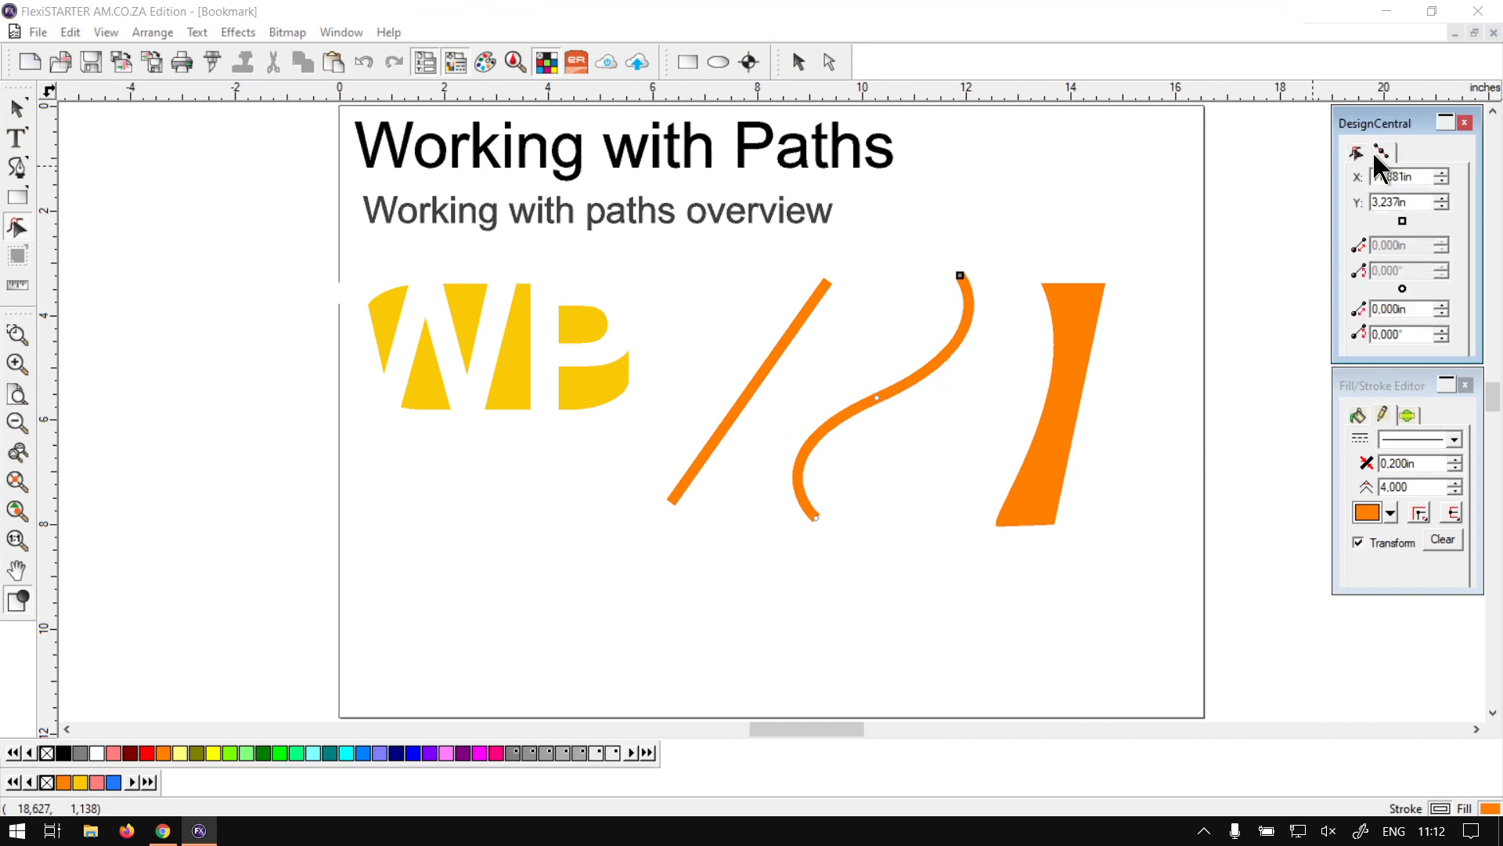
# - Deselect the curve on the page and switch to the softwaretraining.co.za home page in Chrome
pyautogui.click(16, 108)
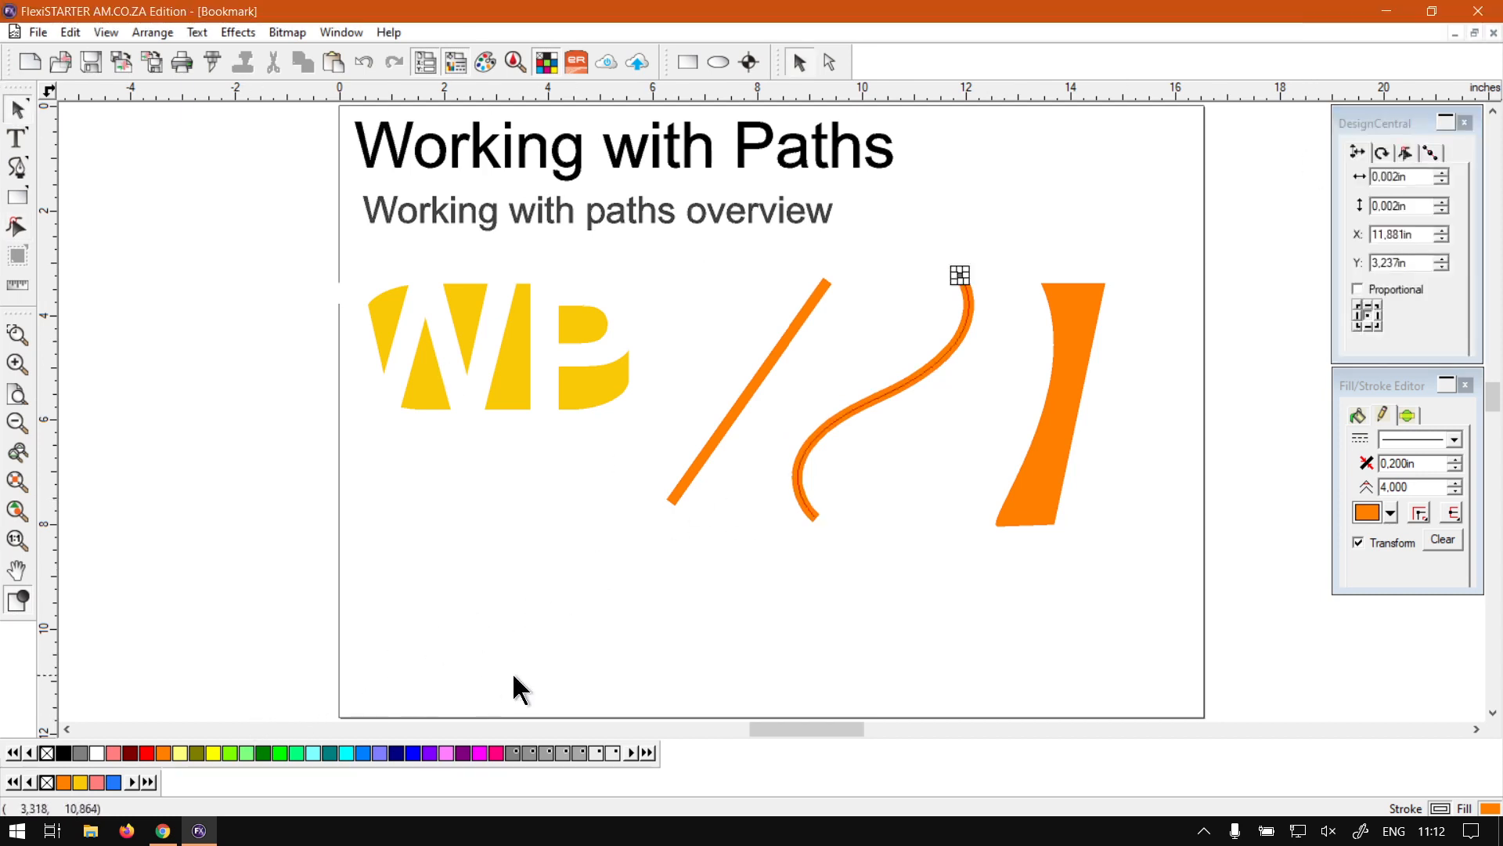
pyautogui.click(661, 654)
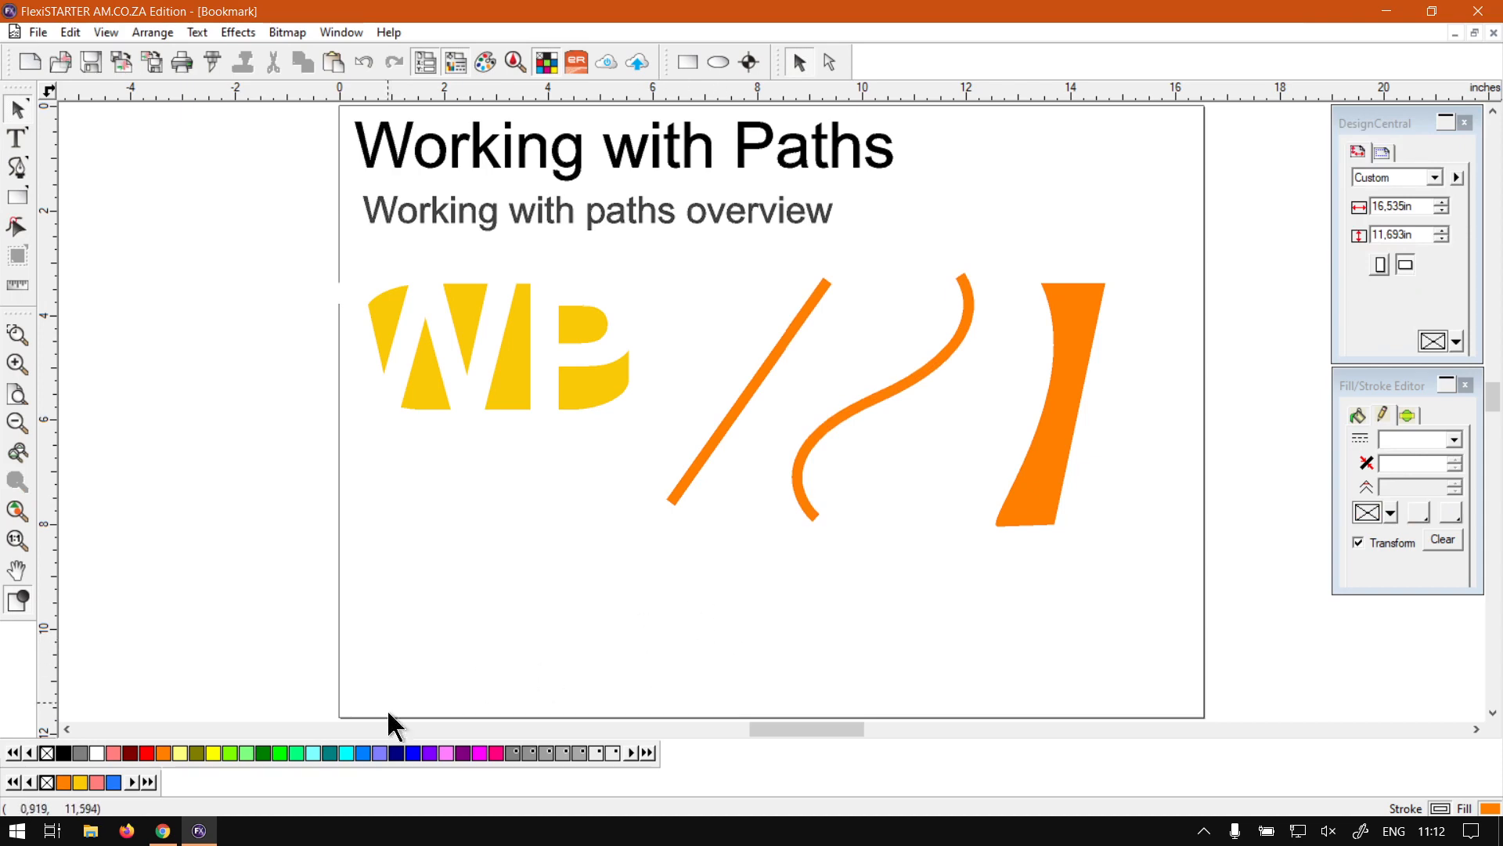
pyautogui.click(163, 831)
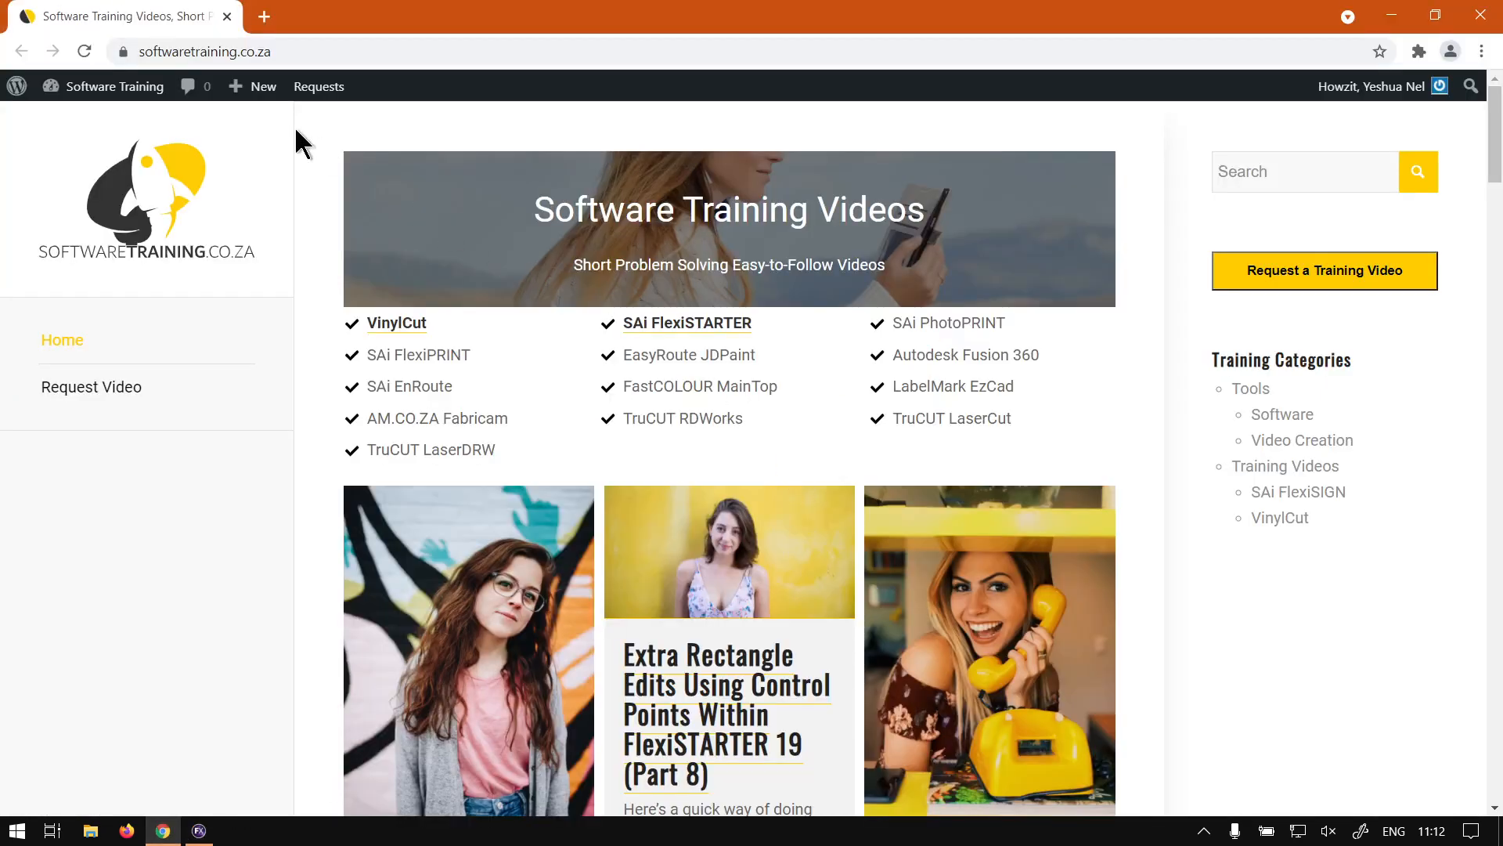
pyautogui.moveTo(228, 85)
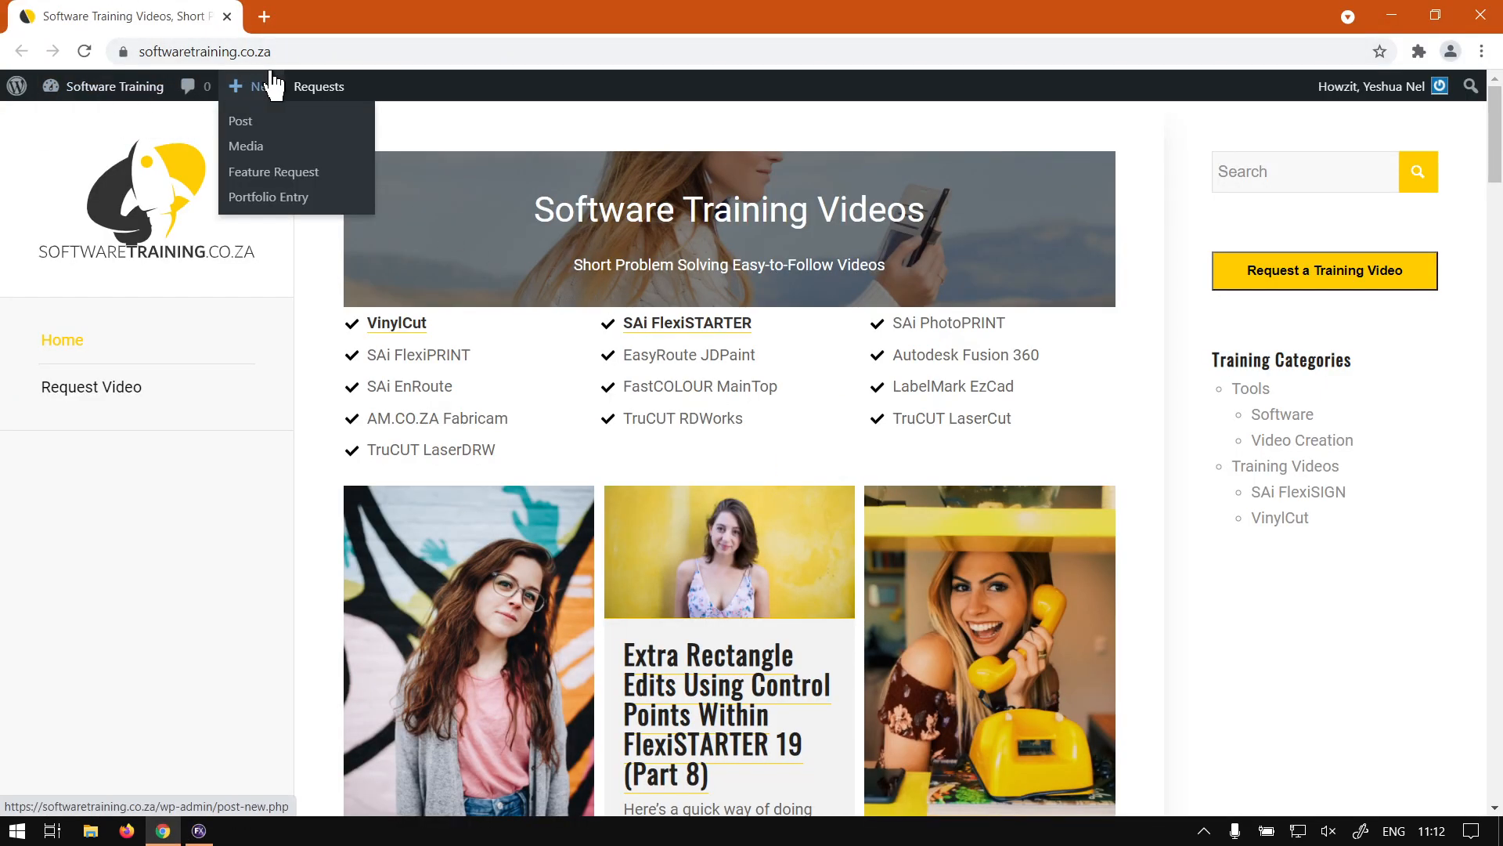